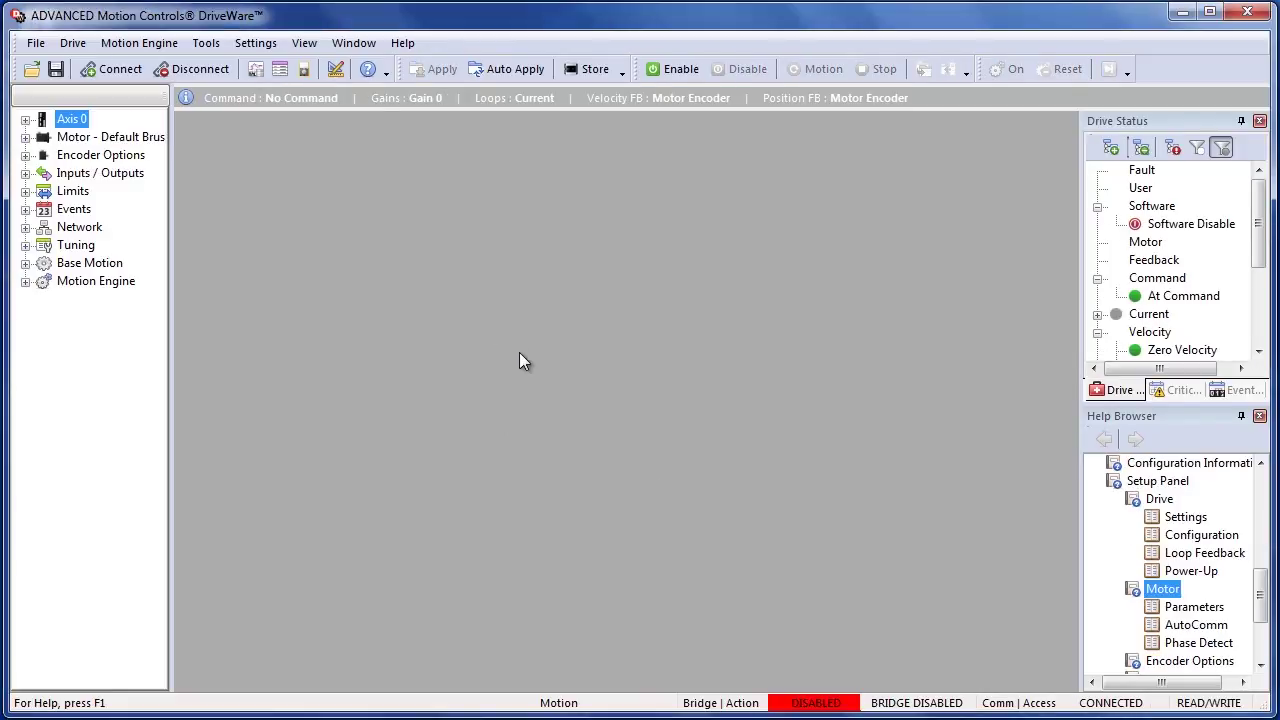
- Apply Axis 0's Configuration 0 to the drive as a Current loop with No Command source
click(25, 119)
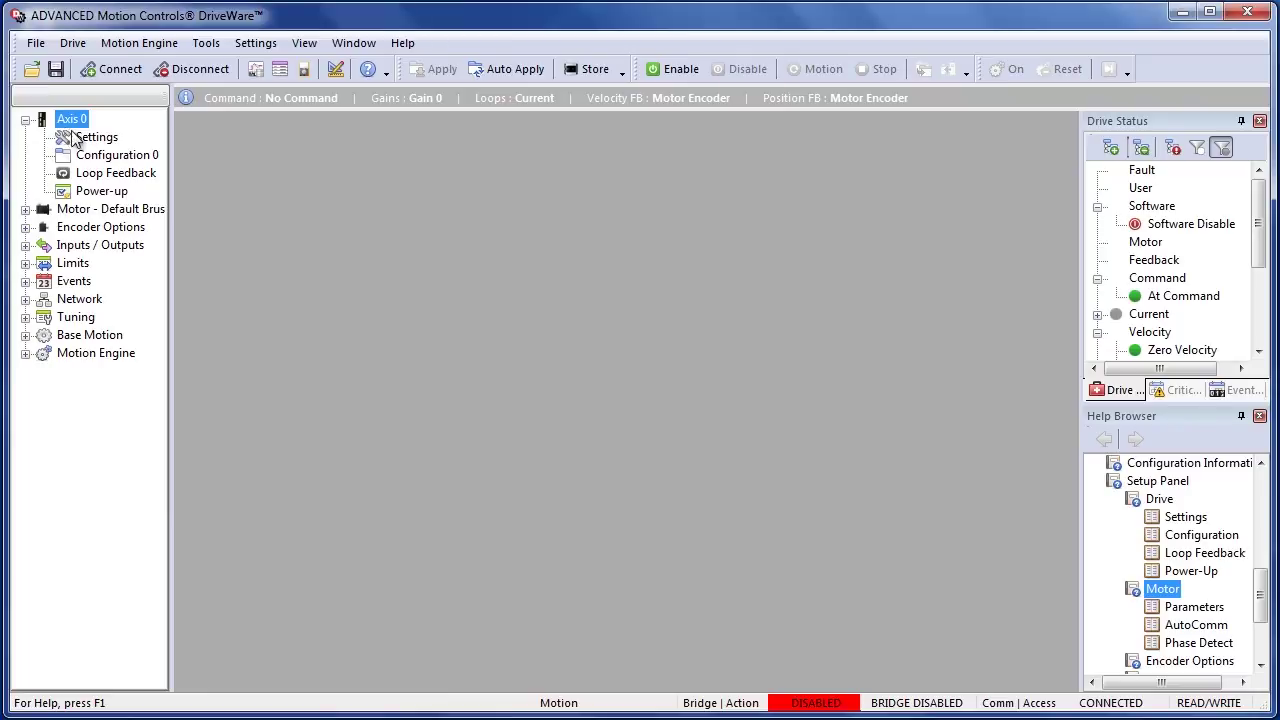
click(108, 157)
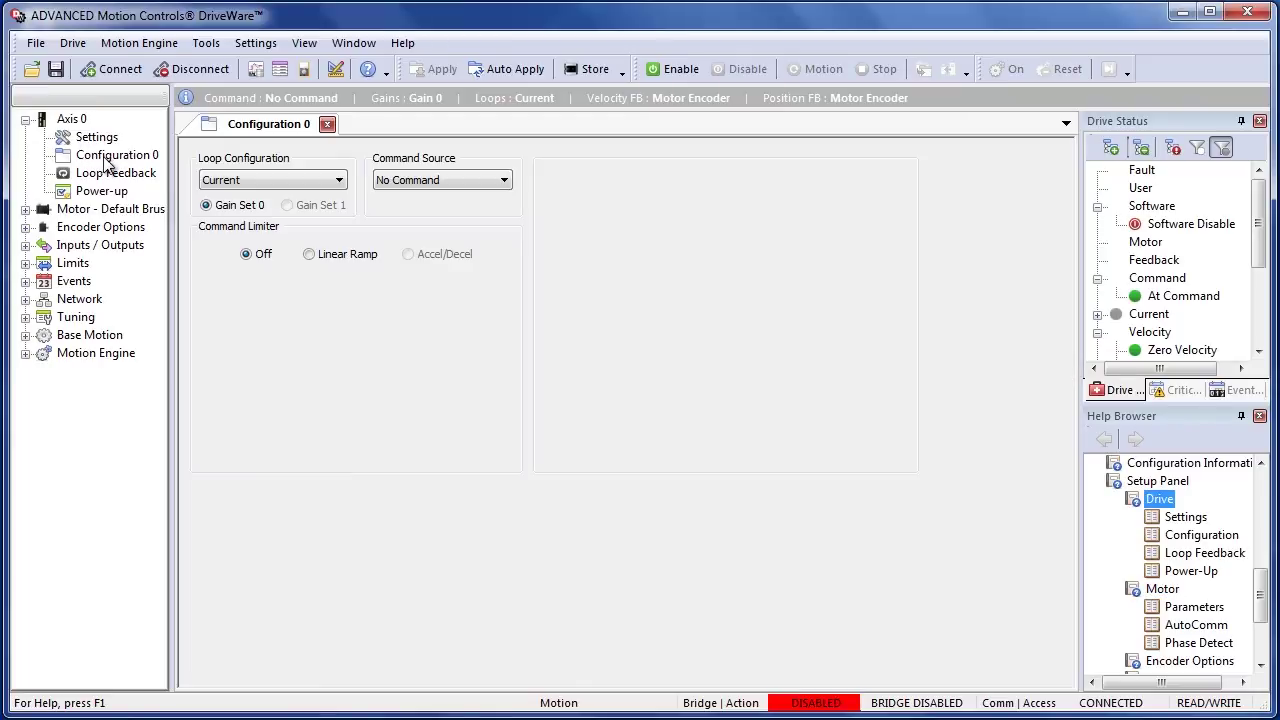
click(264, 182)
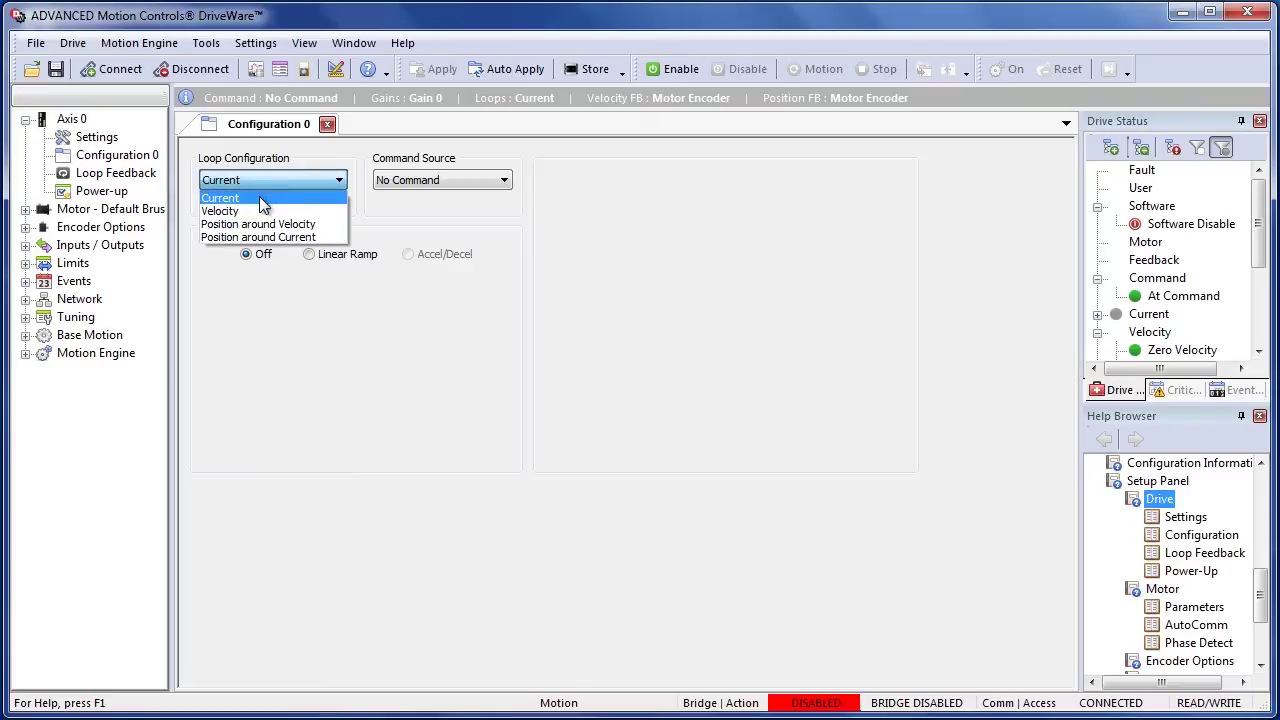
click(259, 197)
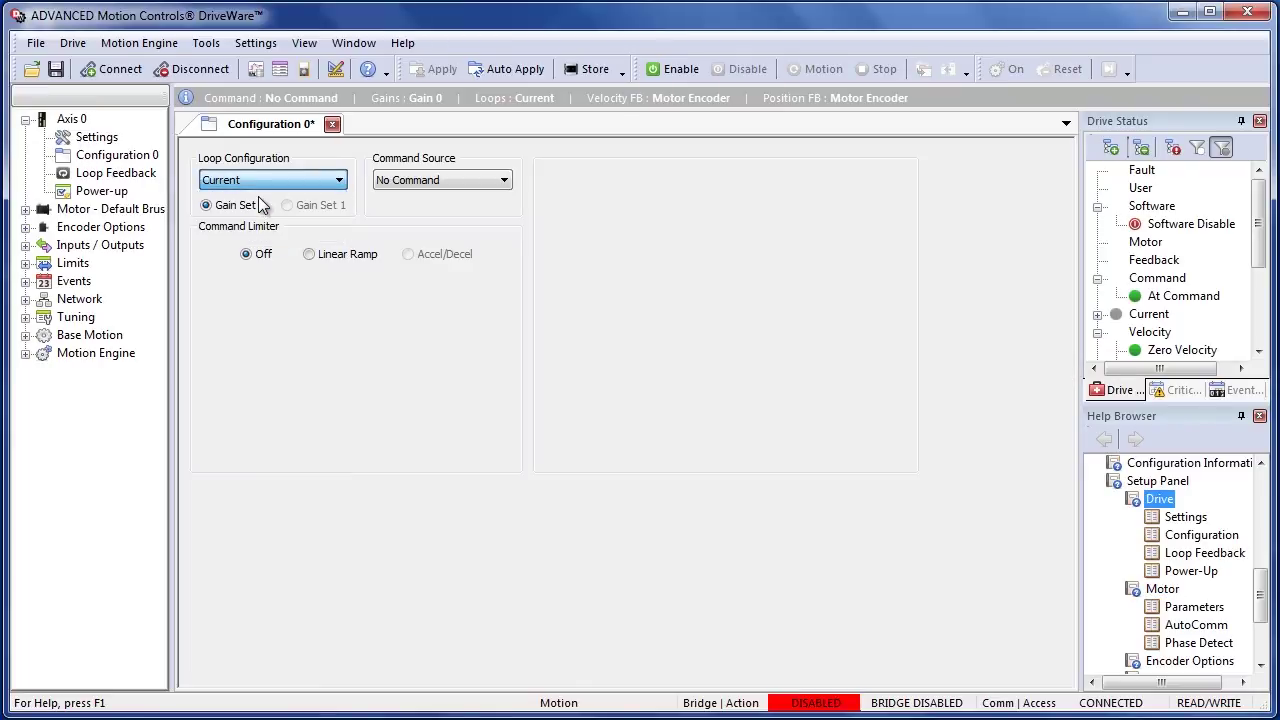
click(474, 190)
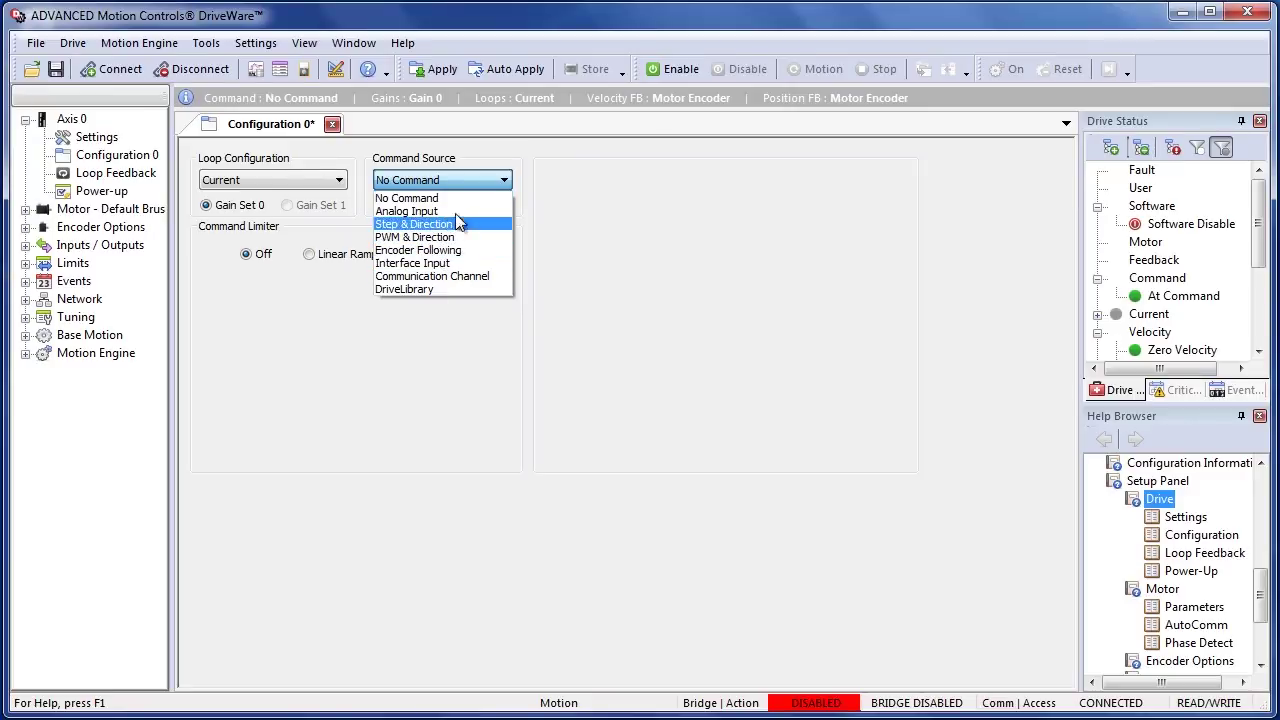
click(462, 197)
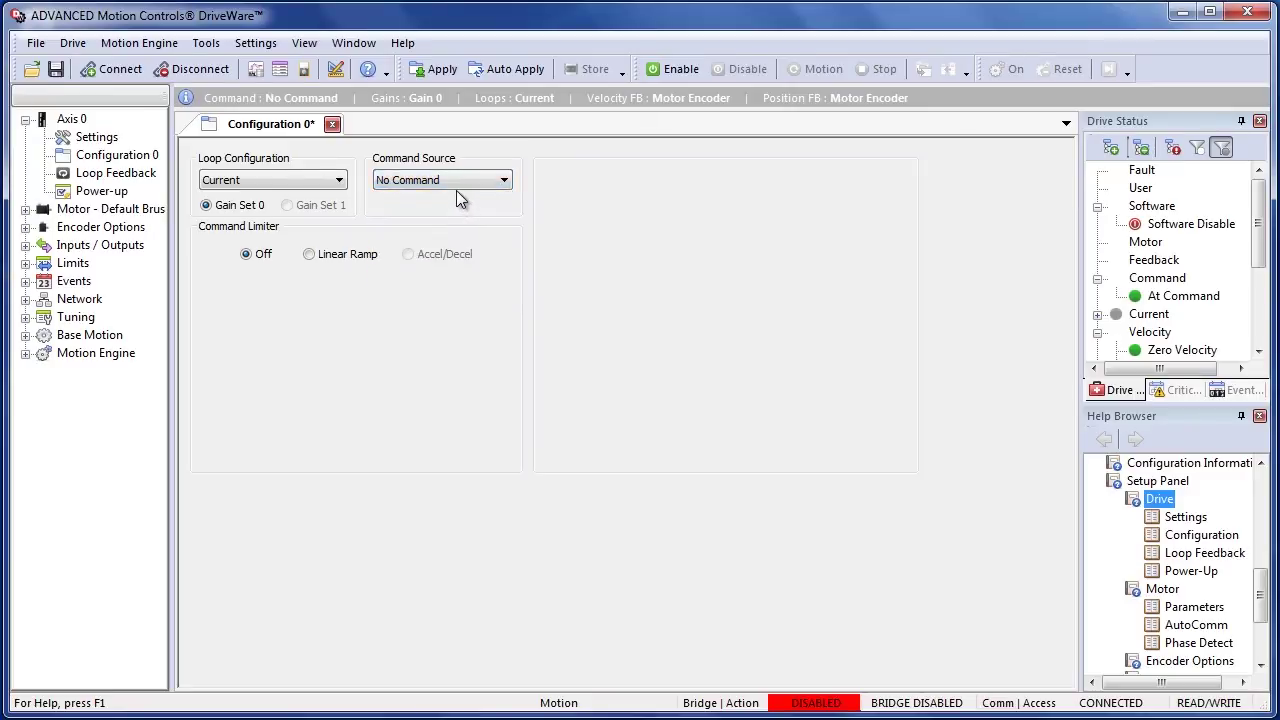
click(436, 69)
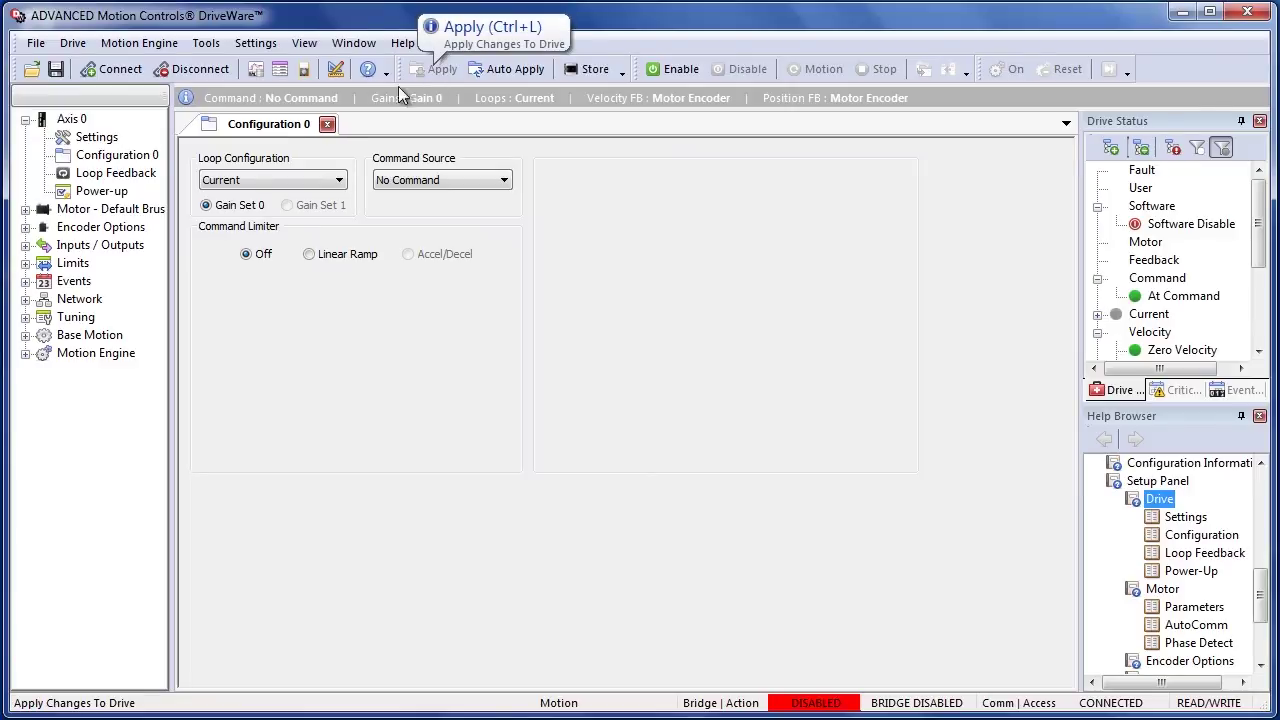
click(327, 124)
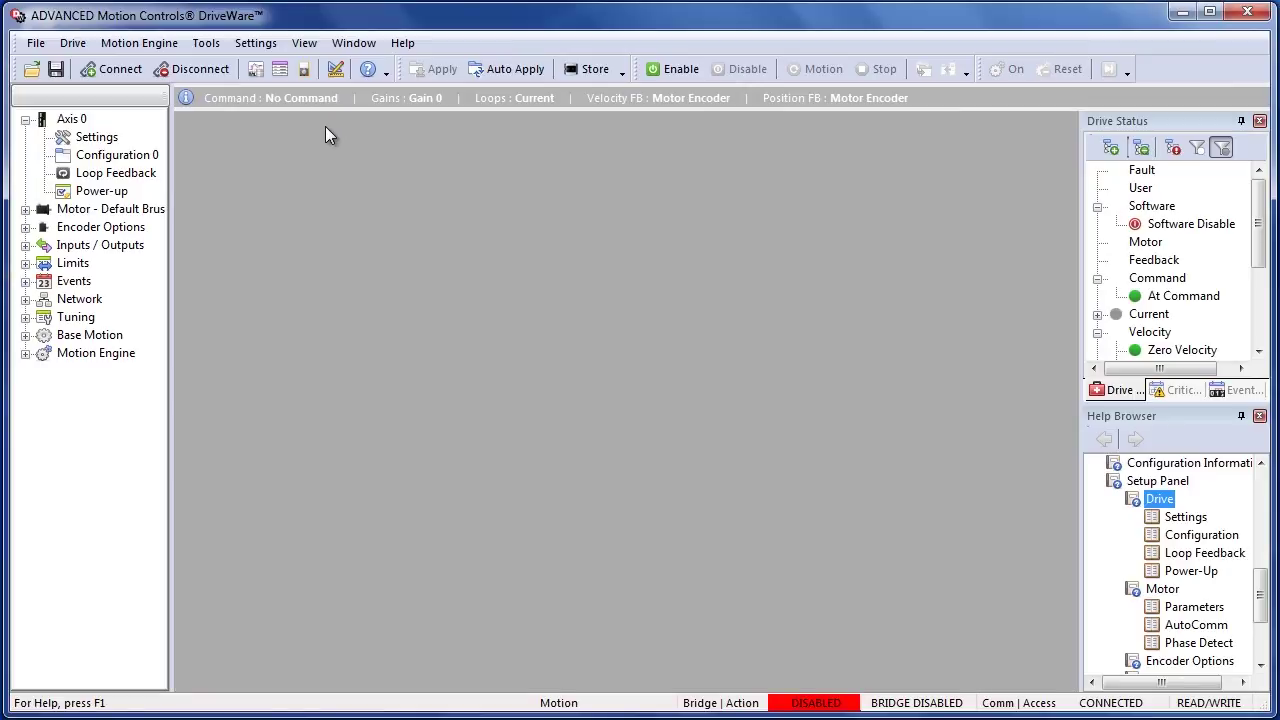
- Apply the default Brushless motor parameters and store the project to non-volatile memory
click(25, 209)
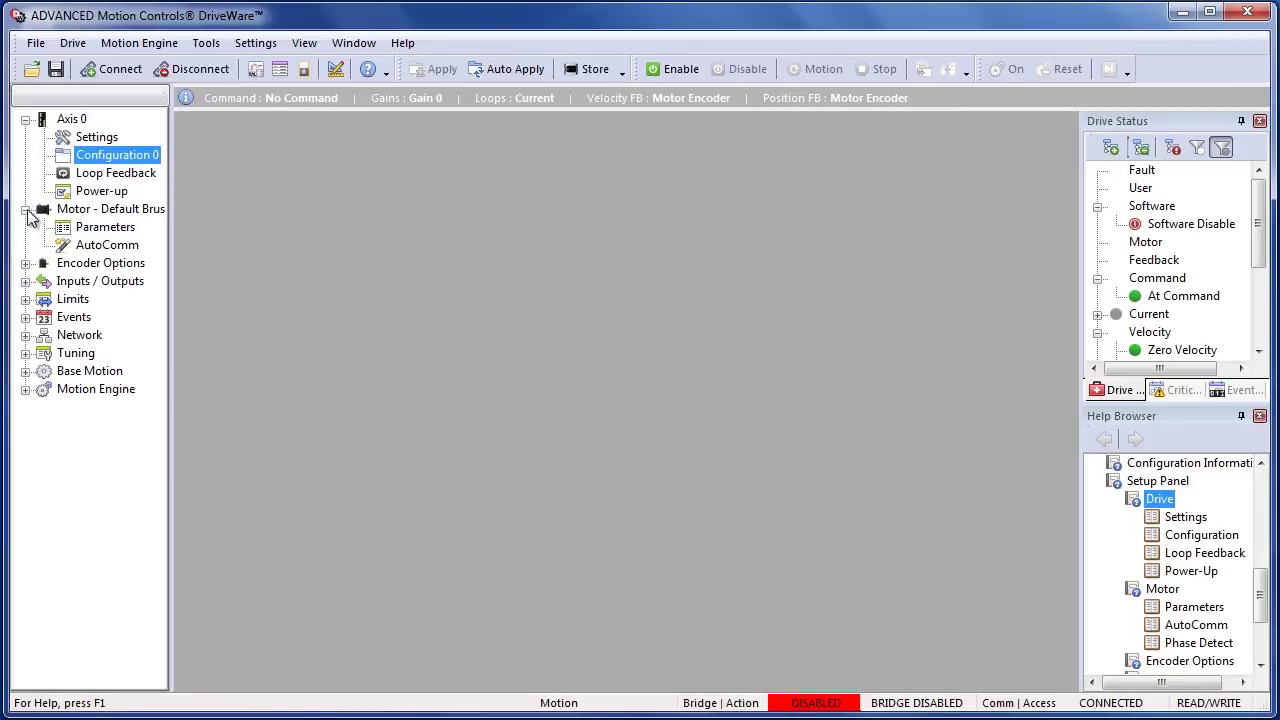
click(105, 229)
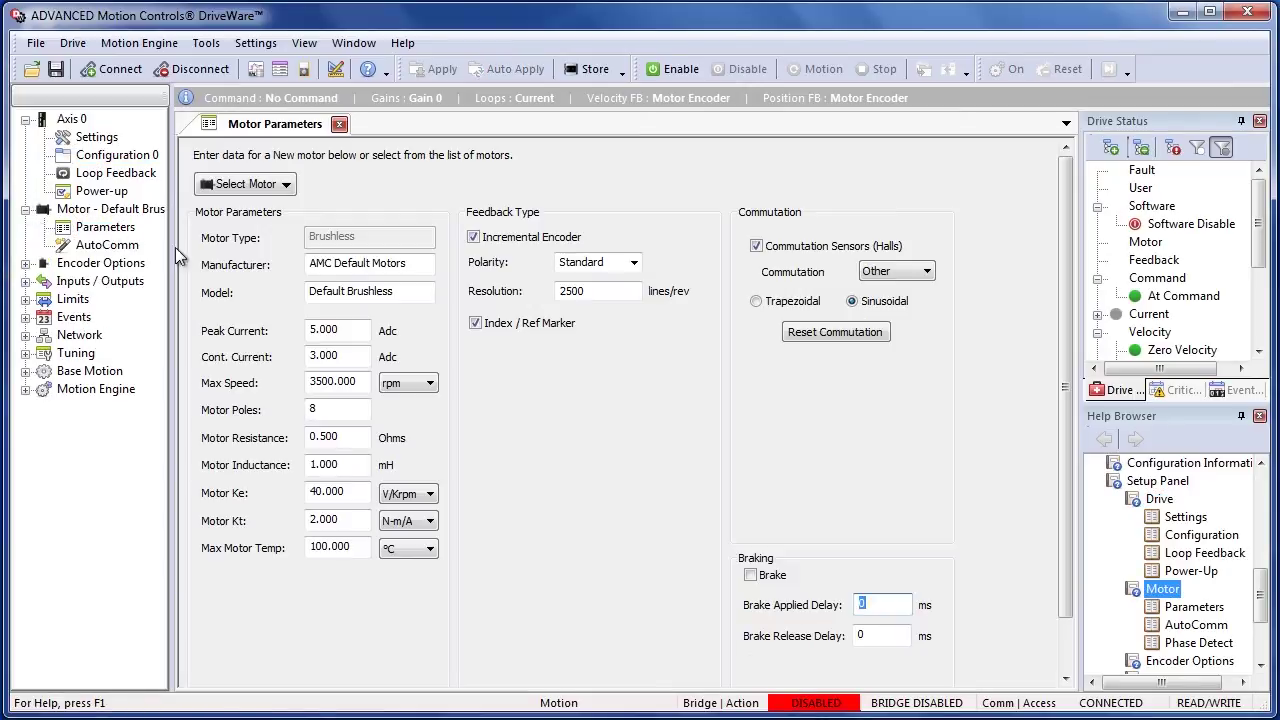
click(284, 186)
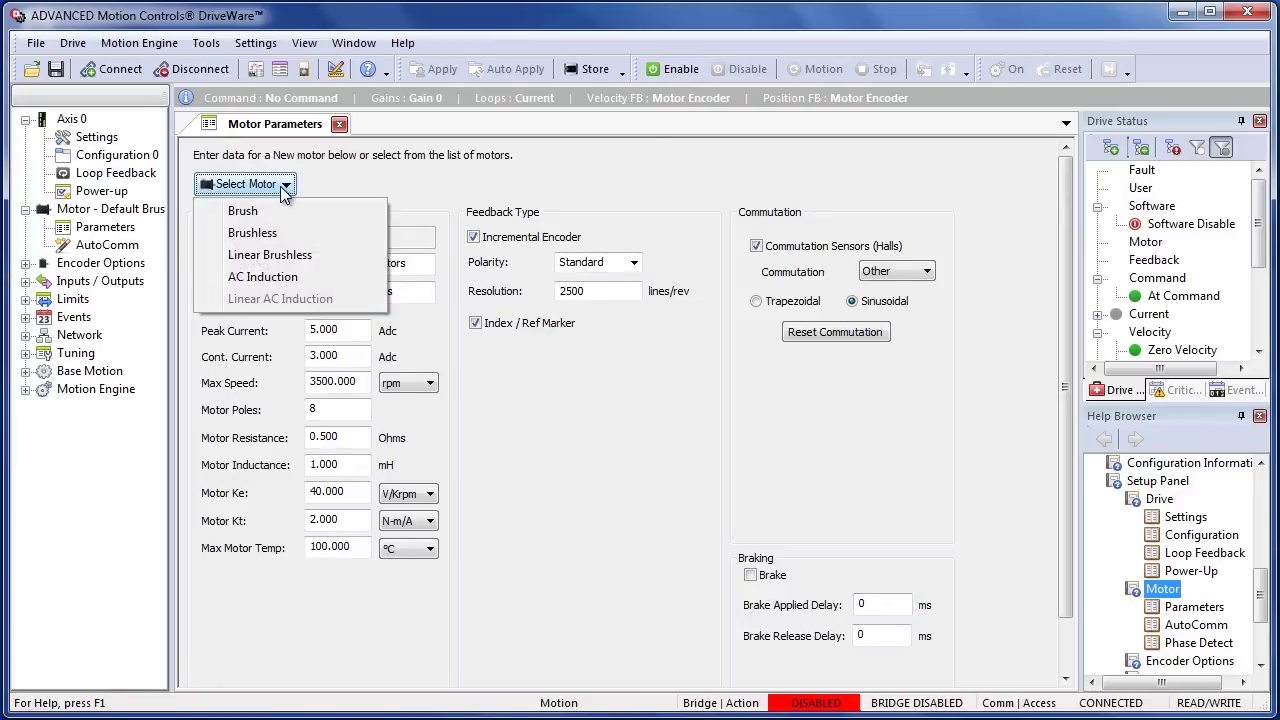
click(288, 231)
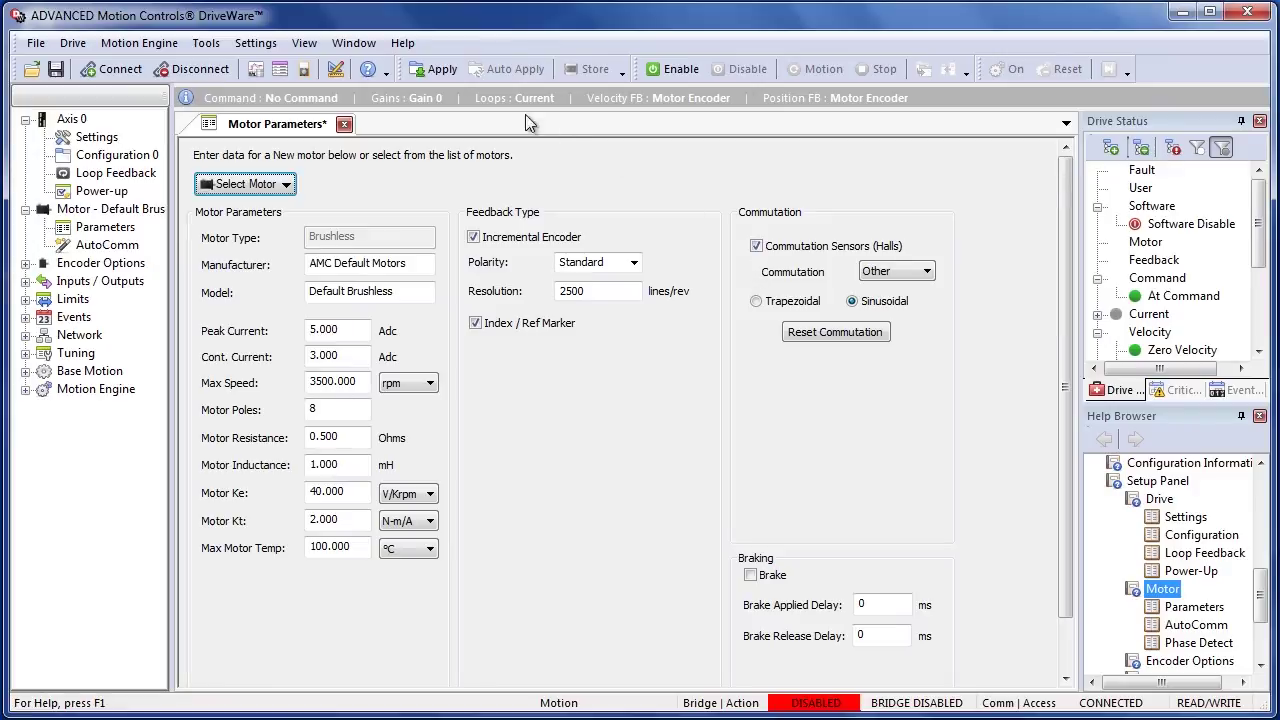
click(430, 72)
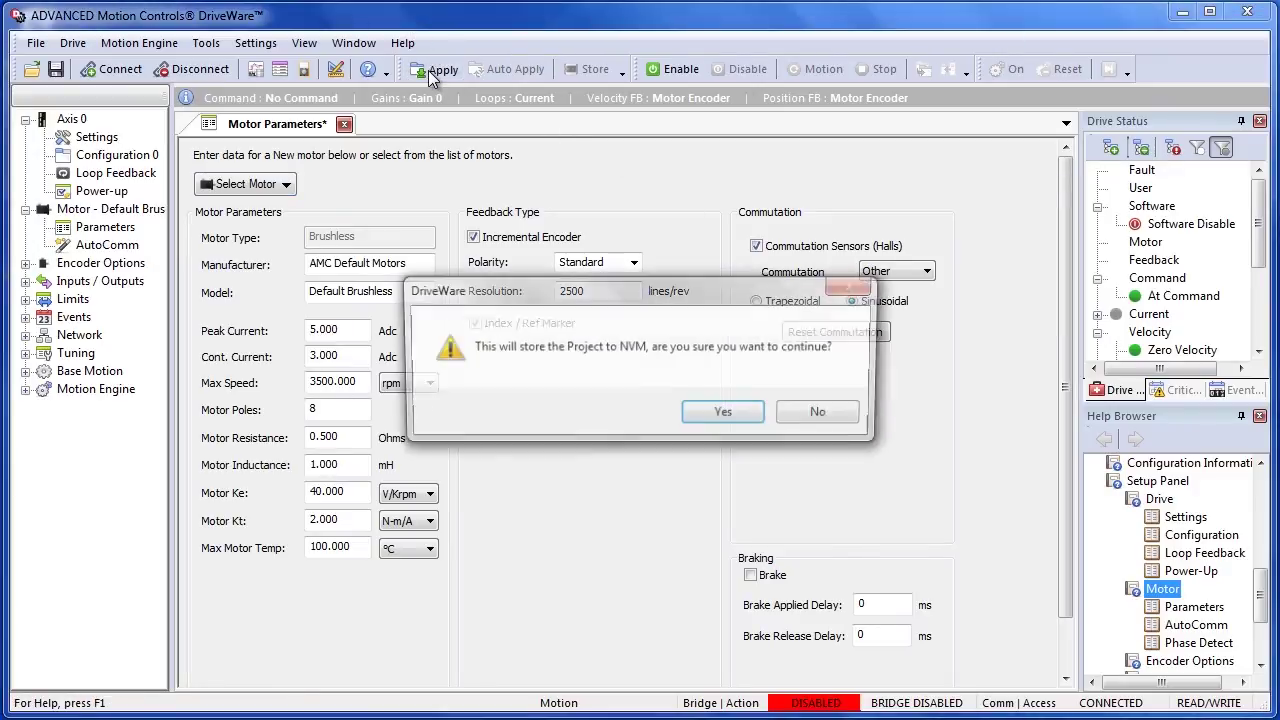
click(716, 416)
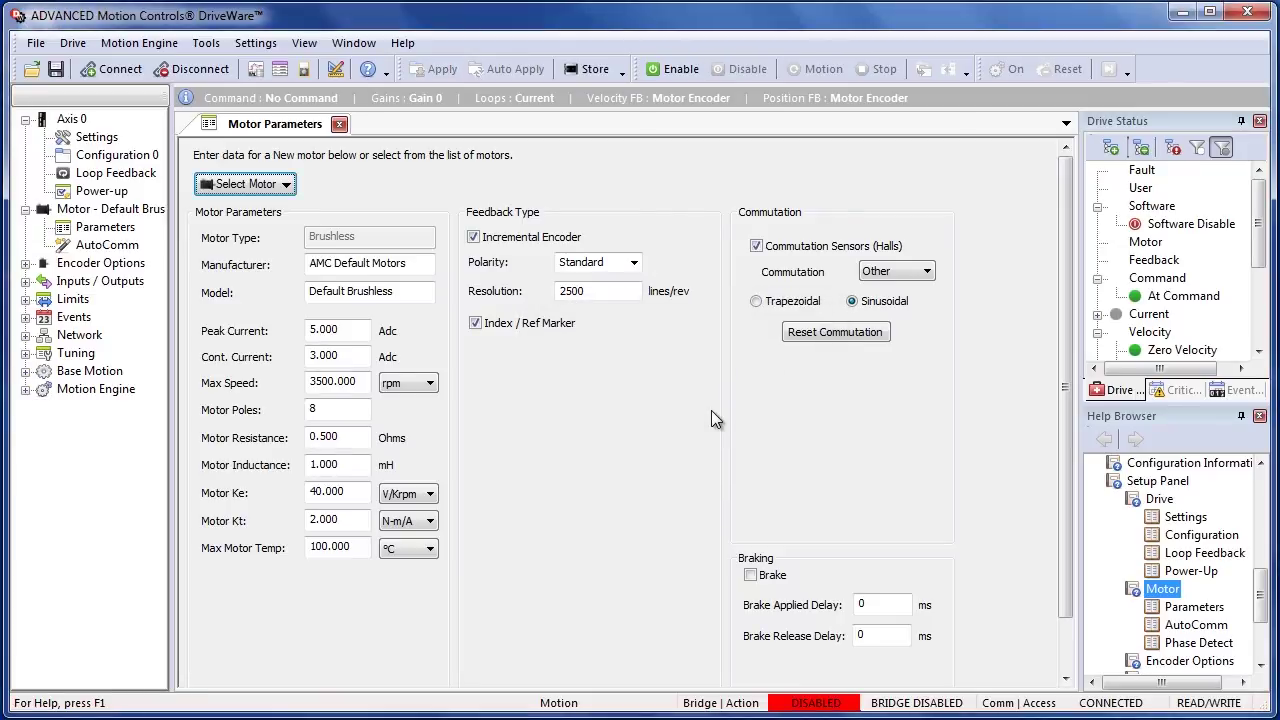
click(339, 124)
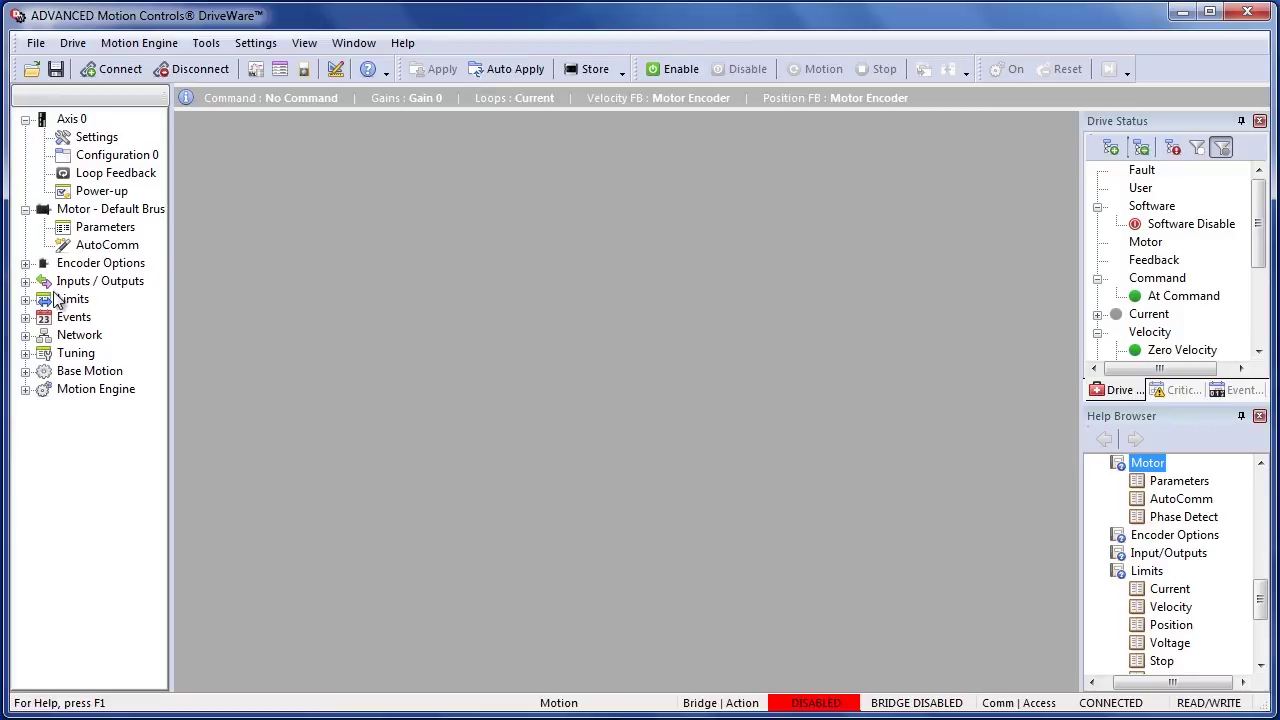
click(26, 300)
click(88, 318)
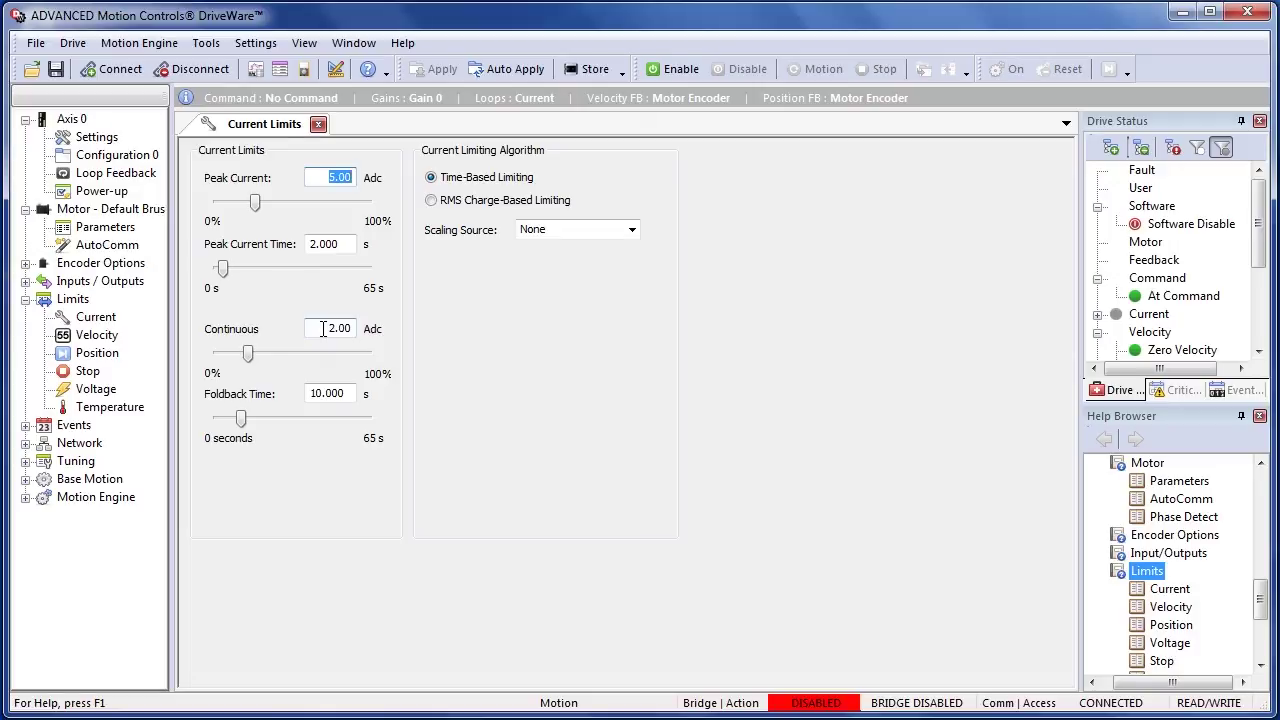
click(323, 330)
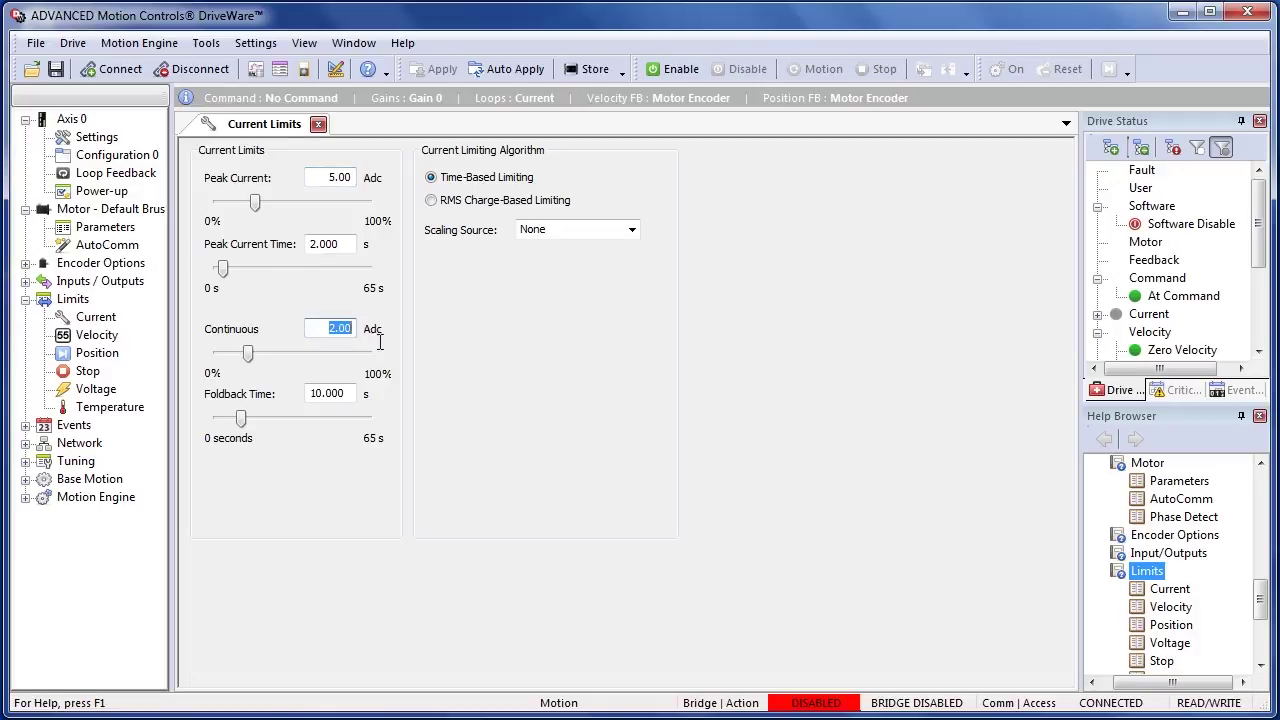
click(322, 126)
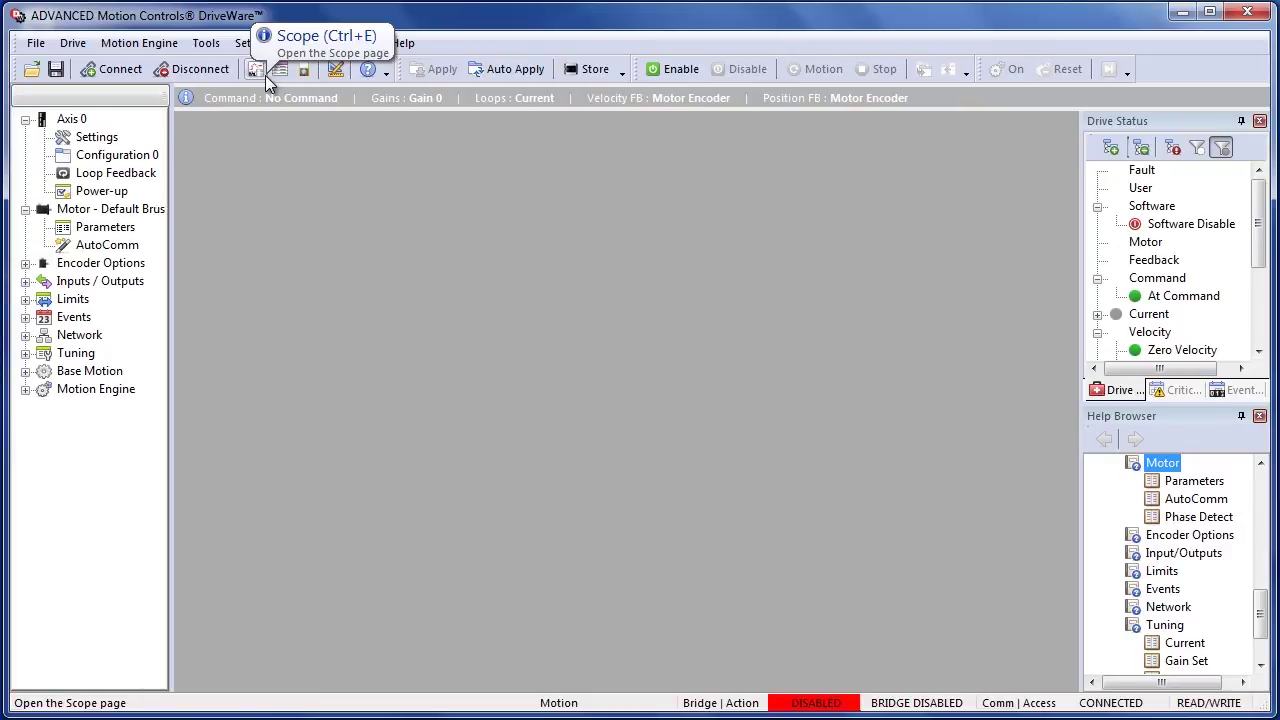
- Open the Scope from Tools and scroll to check its Current Target and Current Measured channels
click(207, 45)
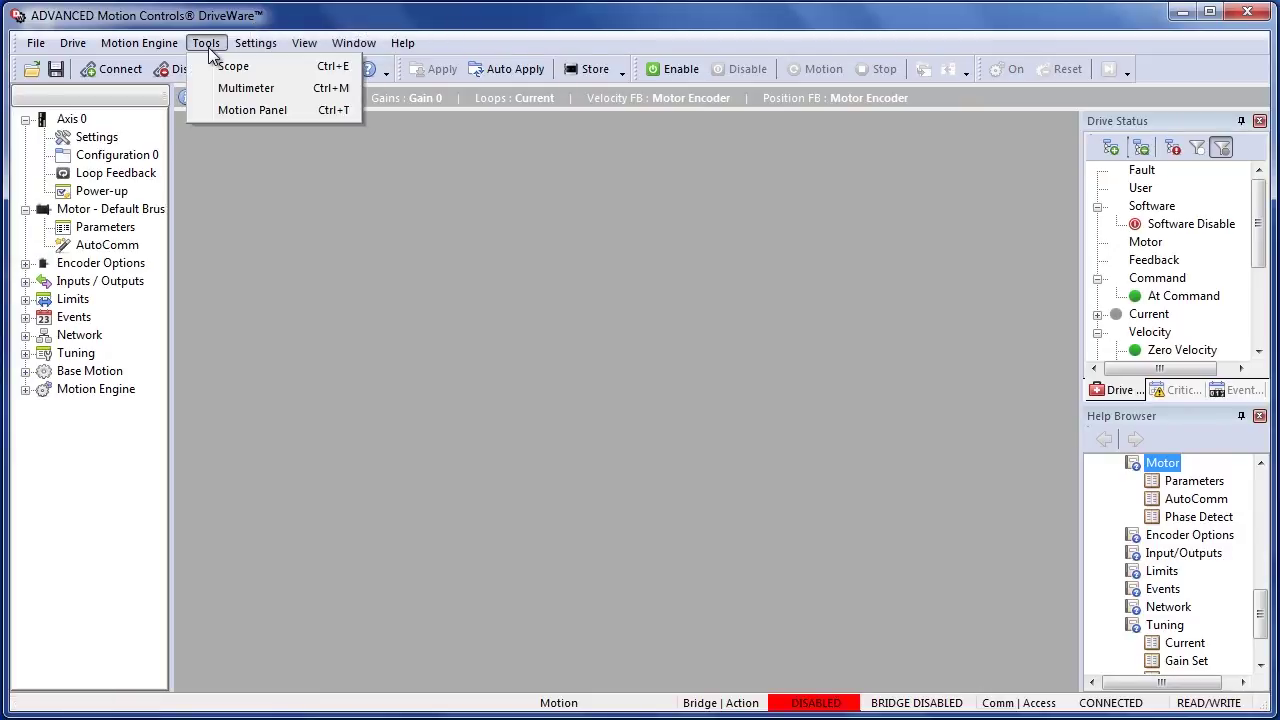
click(283, 66)
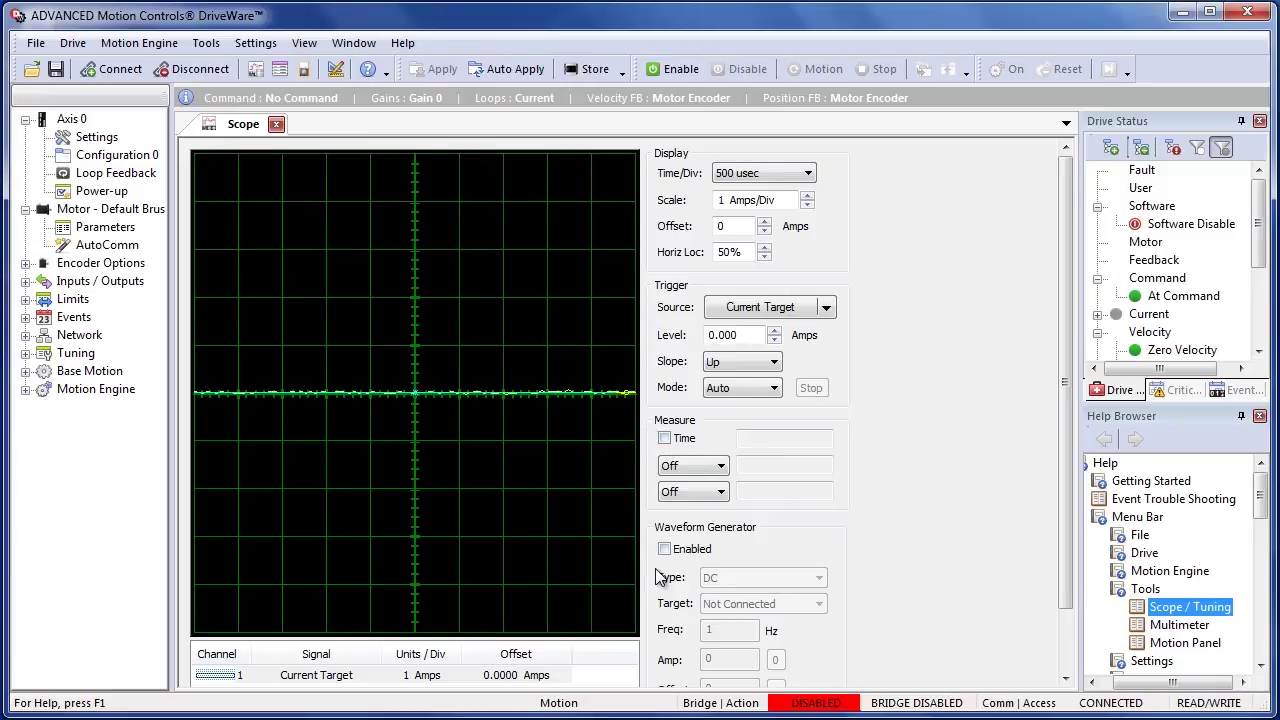
scroll(652, 577, down, 1)
scroll(651, 576, down, 3)
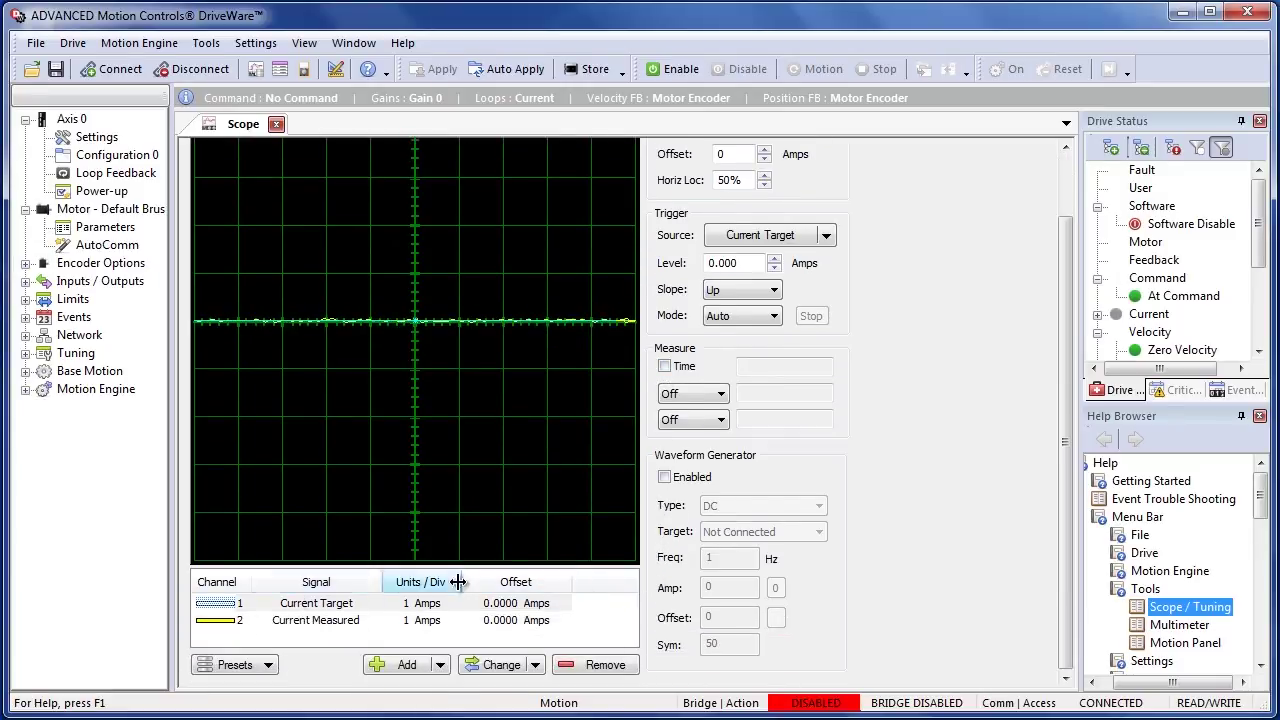
scroll(652, 495, up, 4)
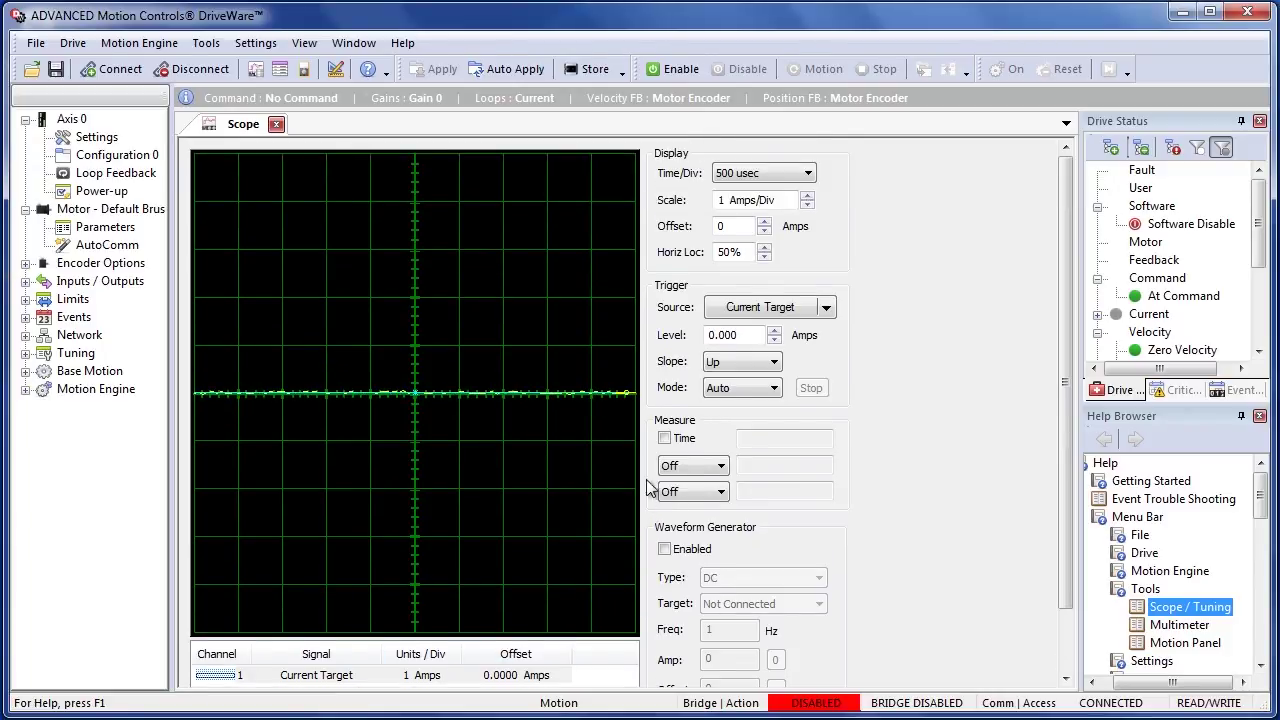
click(25, 353)
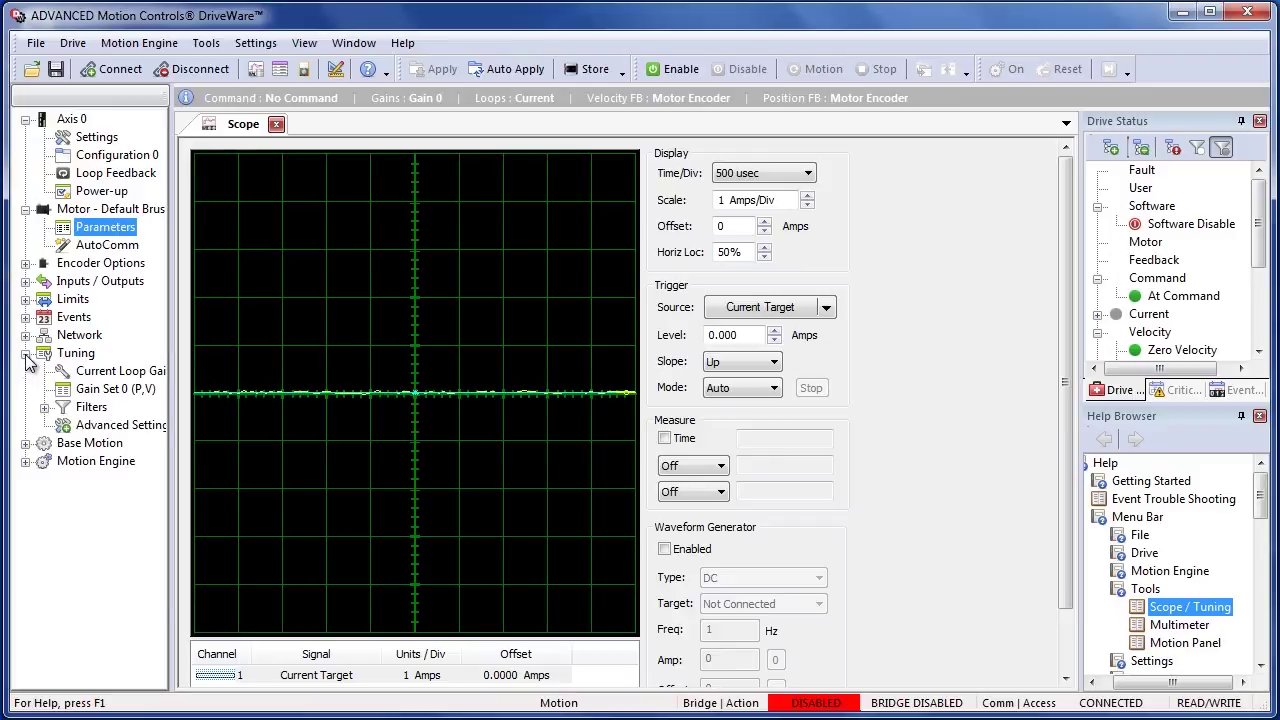
- Open the Current Loop Gains page from the tuning settings
double_click(120, 374)
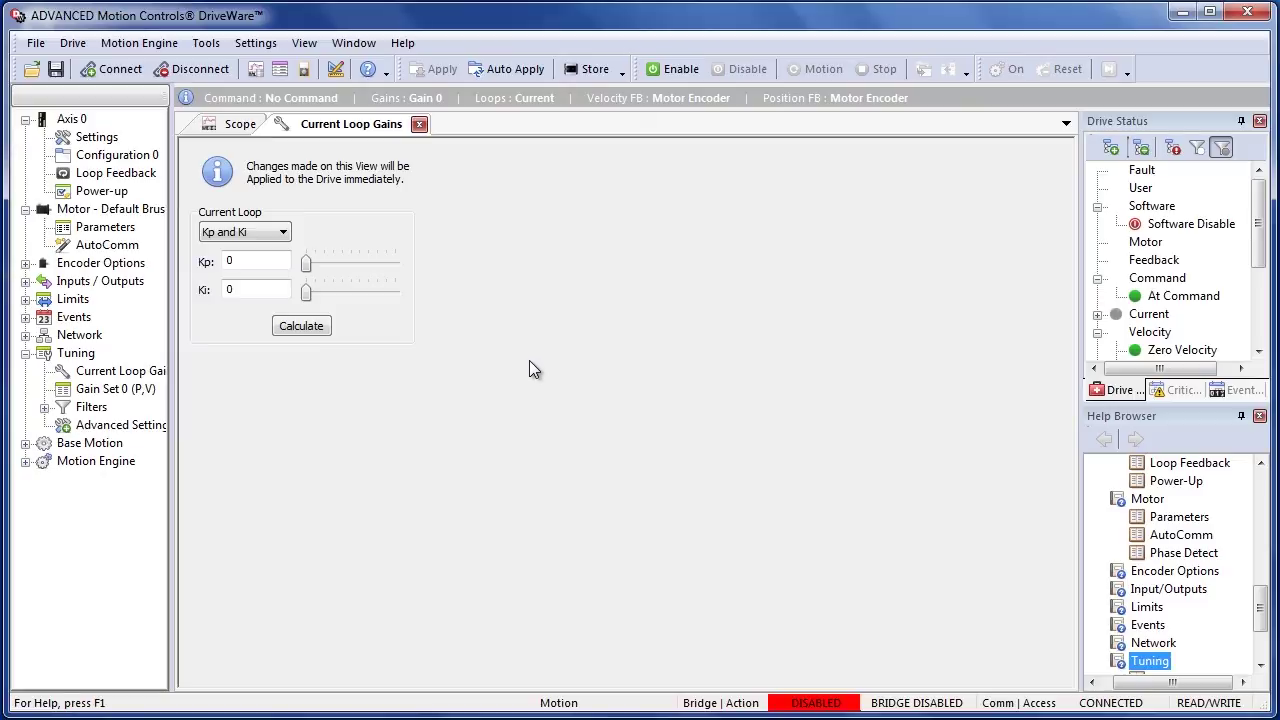
right_click(332, 124)
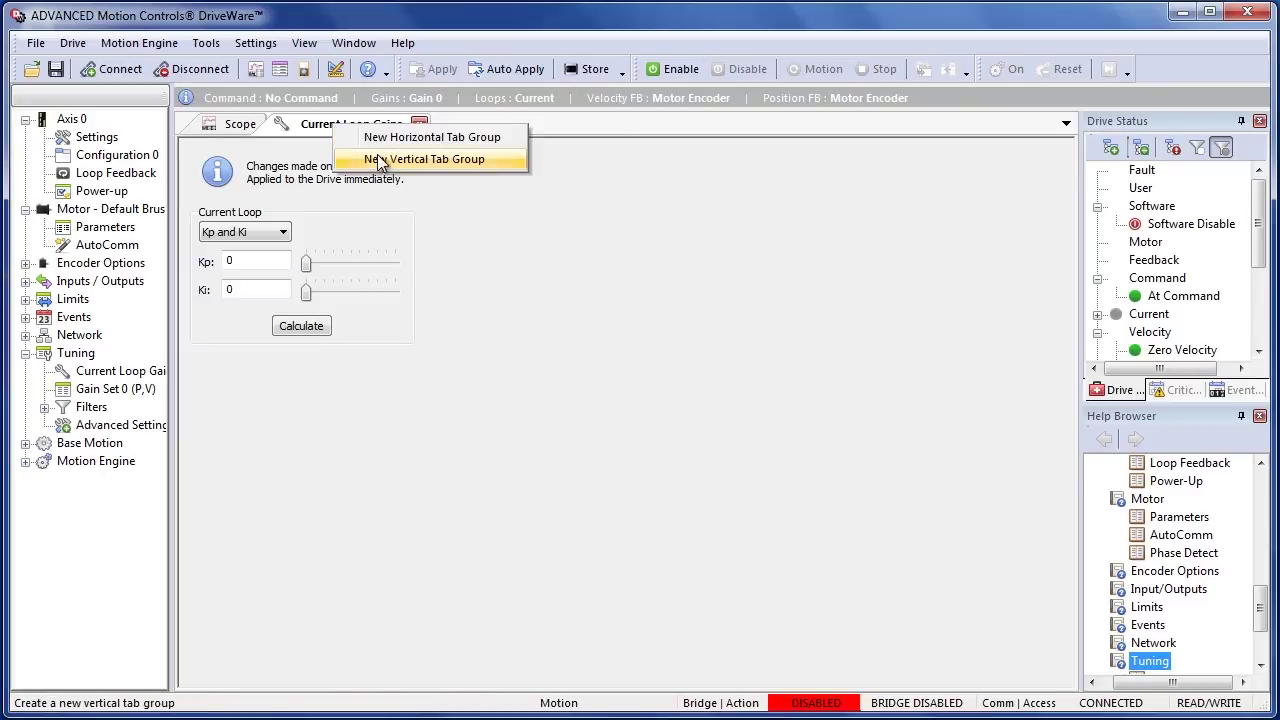
click(321, 145)
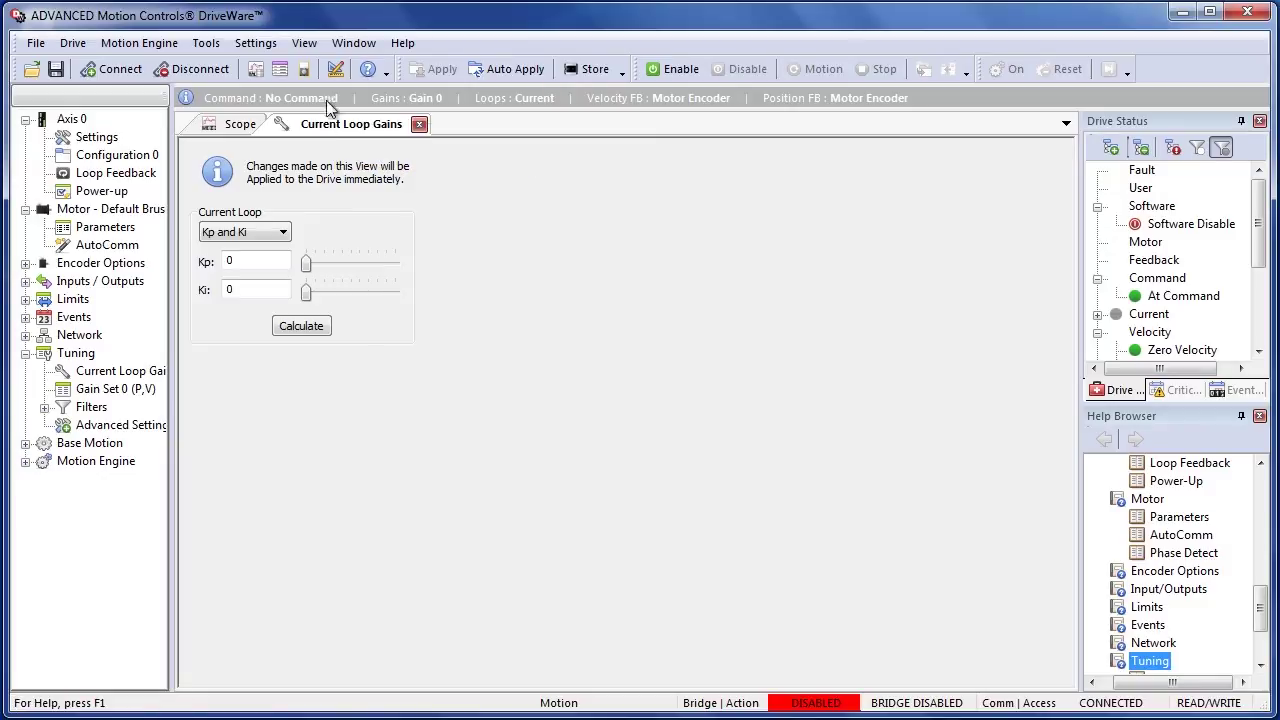
- Put Scope and Current Loop Gains in side-by-side tab groups, widen the Scope, and calculate the gains
click(352, 45)
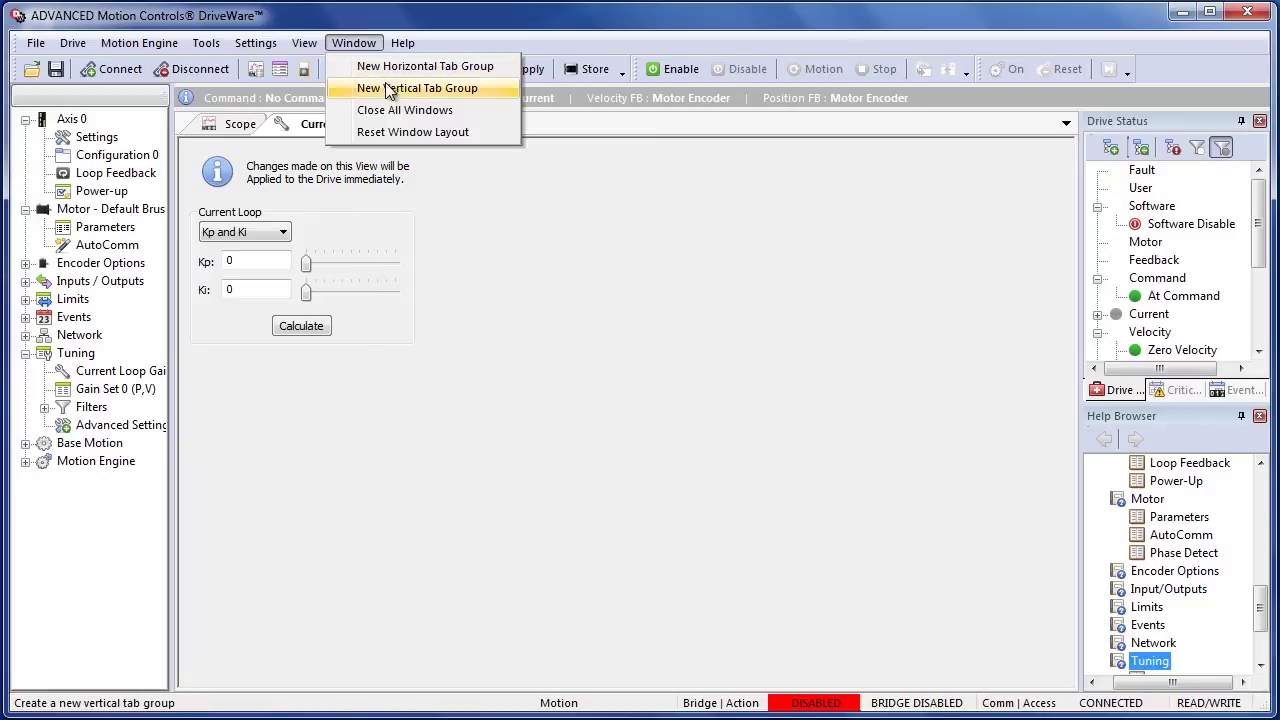
click(481, 90)
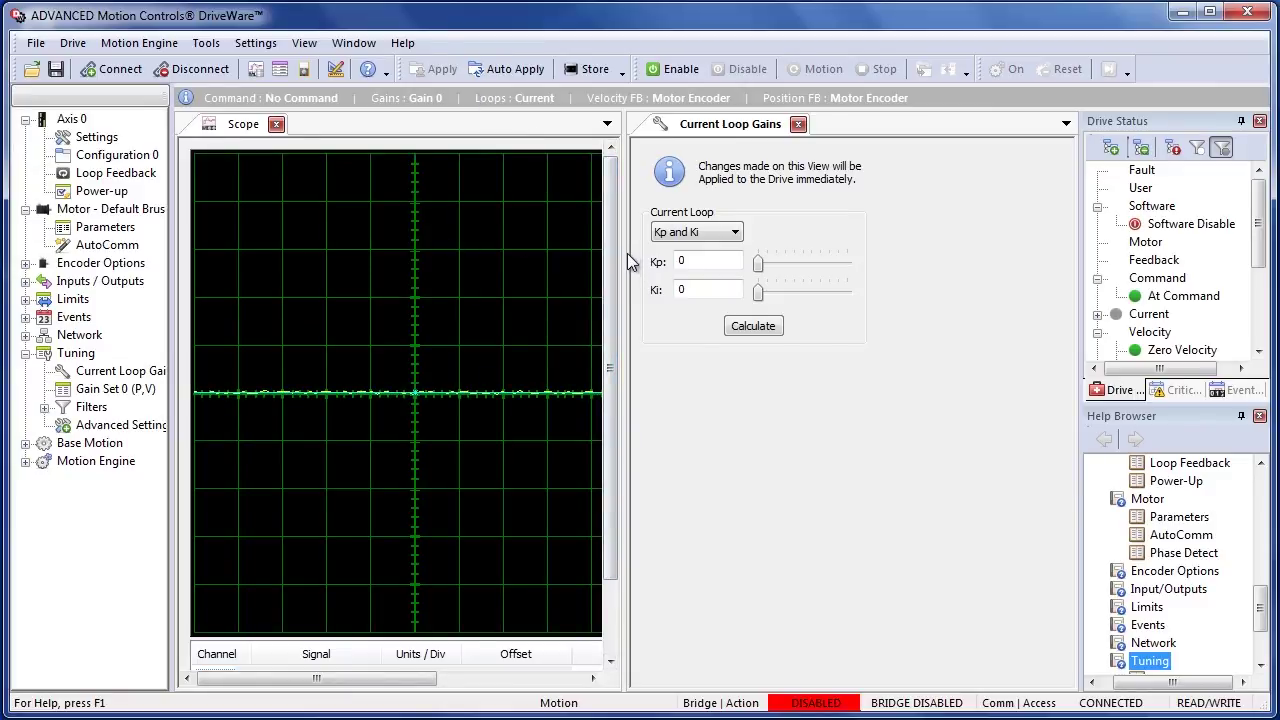
mouse_move(626, 230)
mouse_down()
mouse_move(849, 175)
mouse_move(865, 215)
mouse_up()
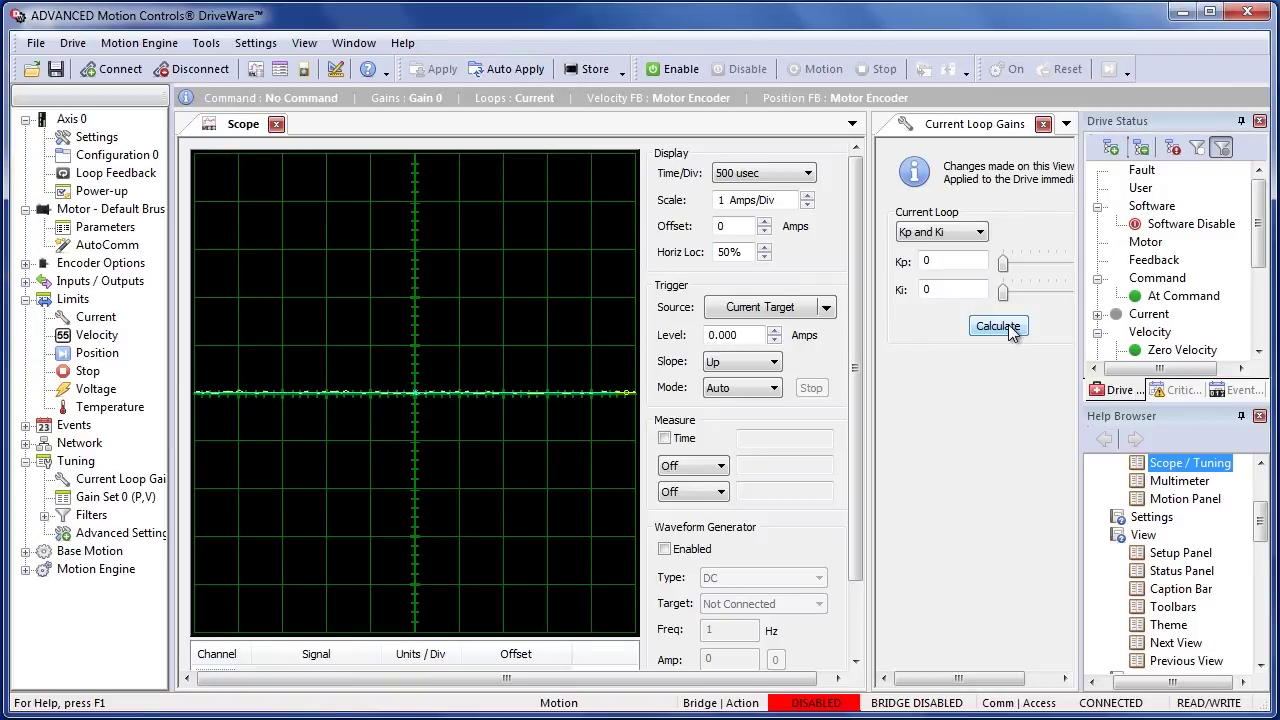
click(1009, 326)
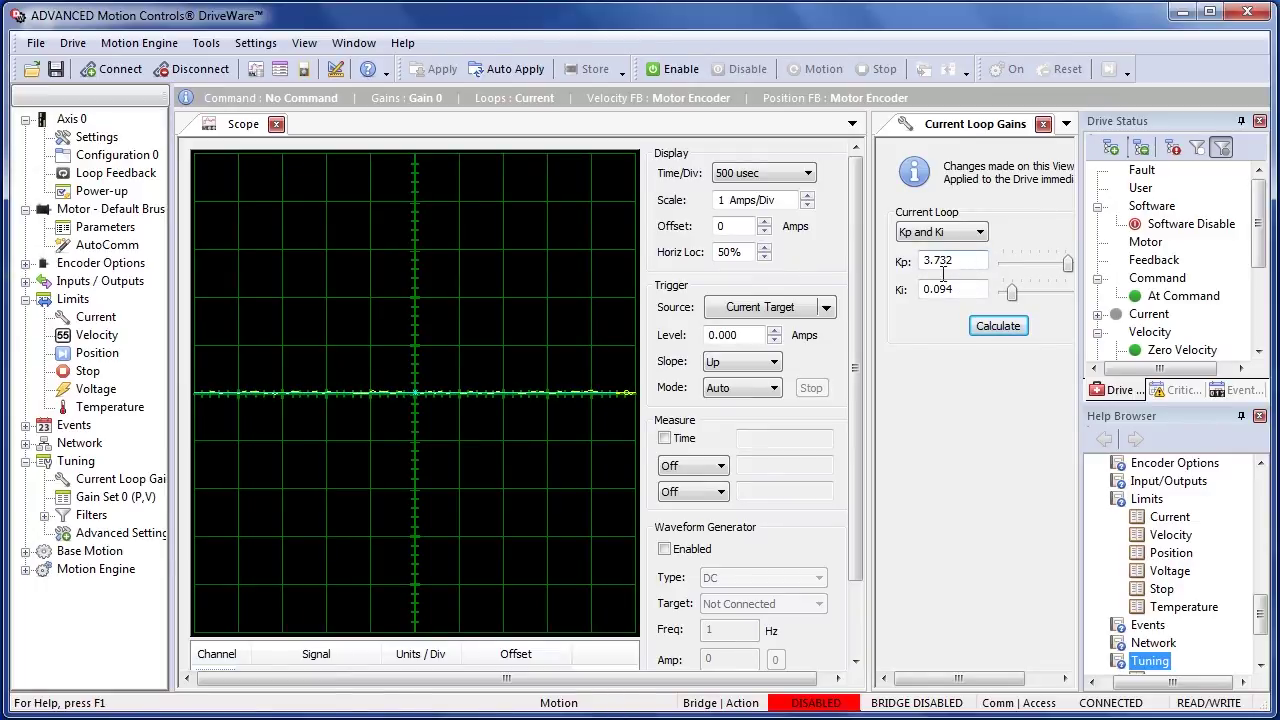
- Bring the calculated gains, Kp 3.732 and Ki 0.094, into view beside the scope
drag(855, 398, 852, 484)
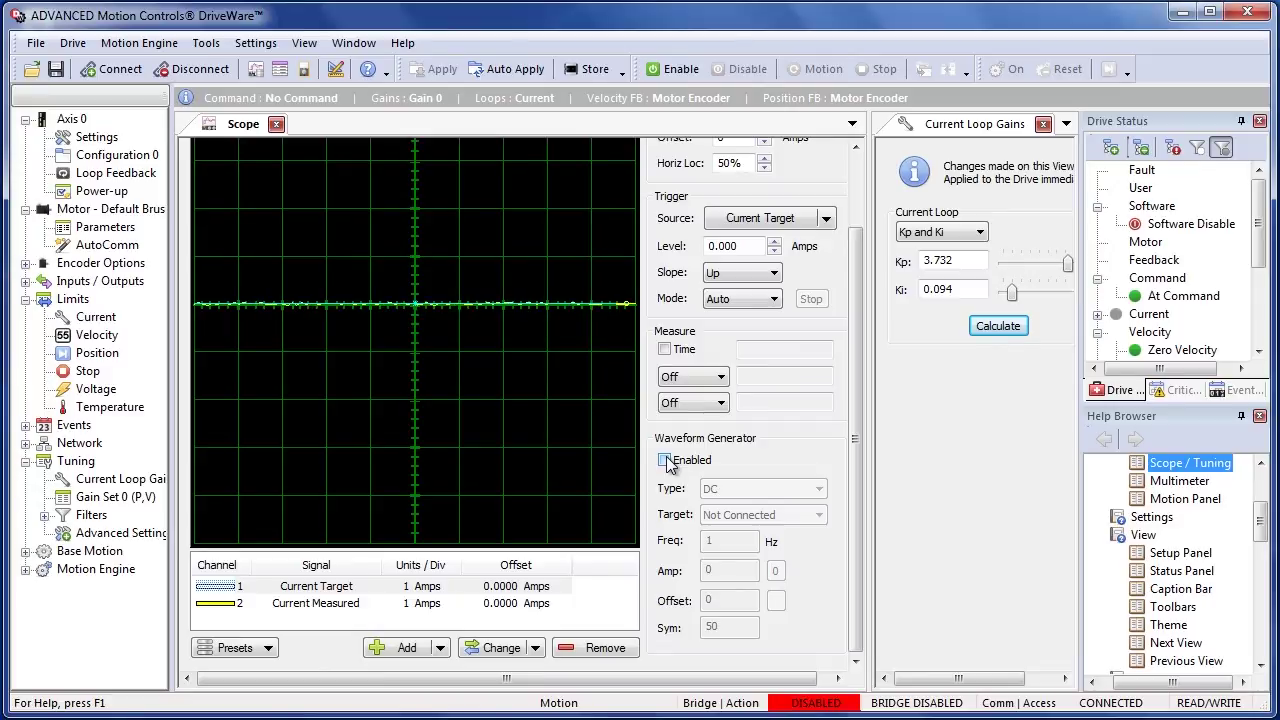
- Enable the waveform generator: Square wave to the Current Loop at 125 Hz, 1 A amplitude
click(665, 460)
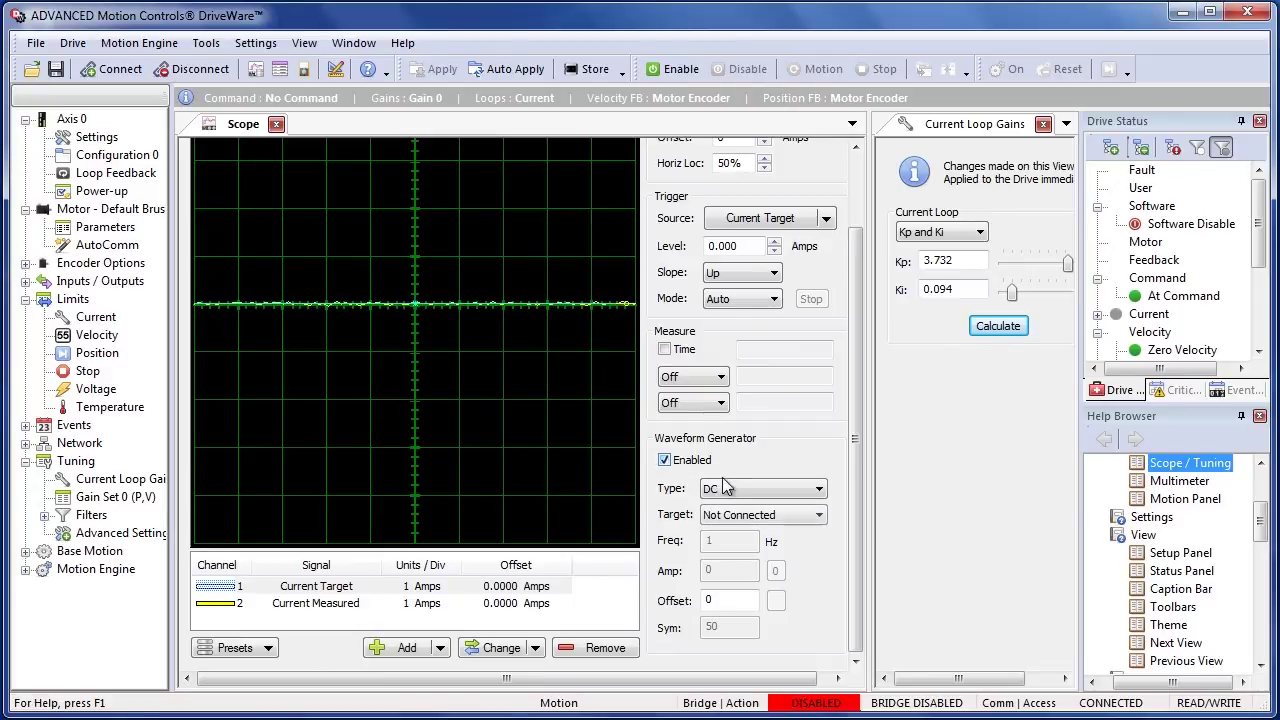
click(742, 488)
click(736, 520)
click(740, 514)
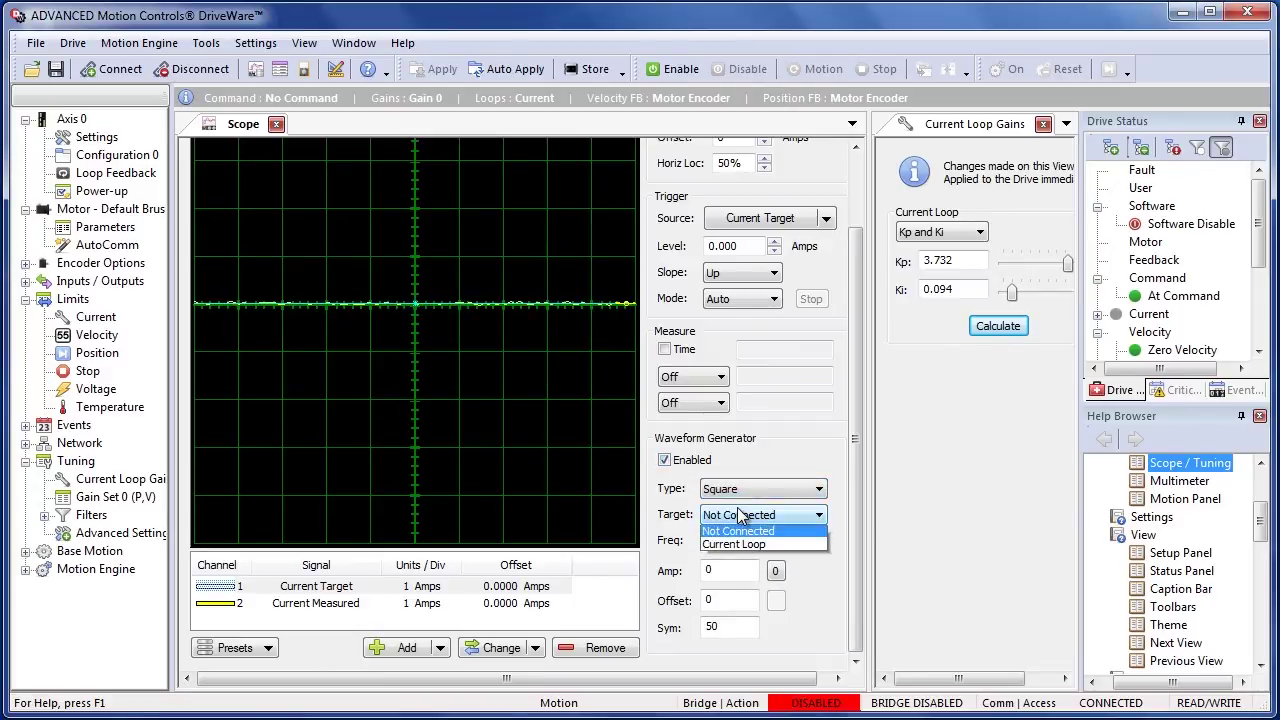
click(735, 547)
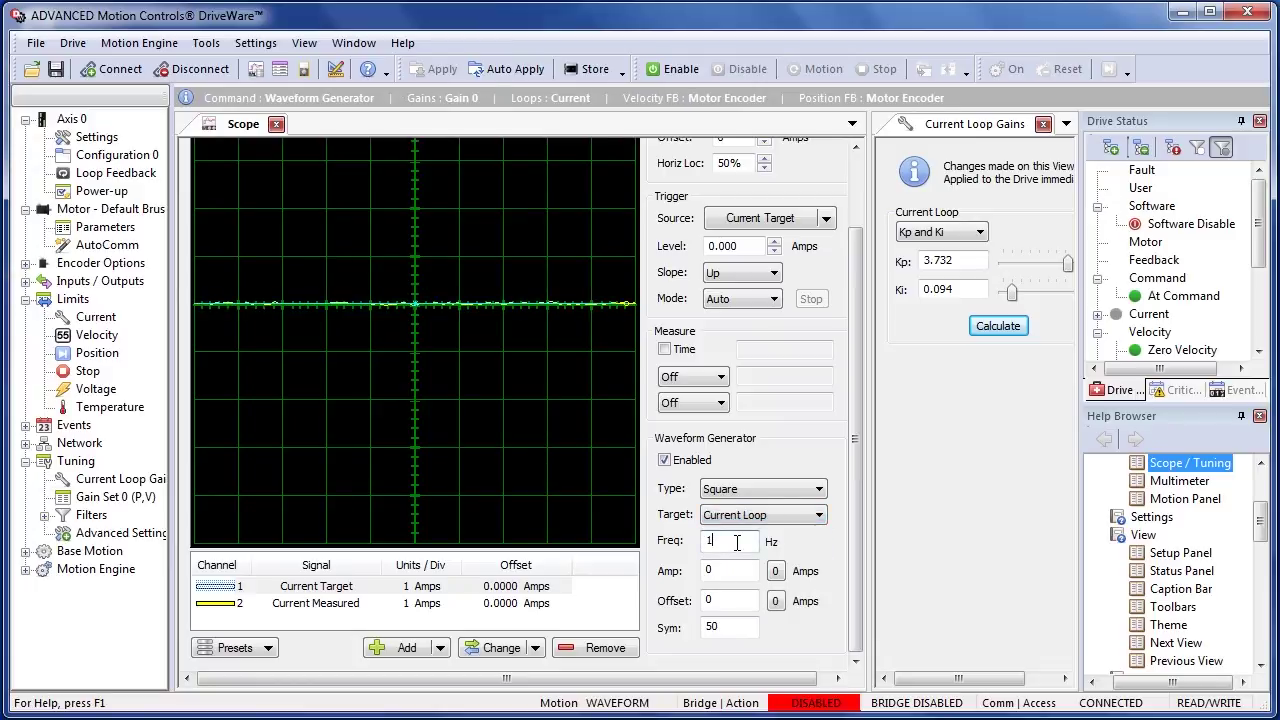
text(5)
key(Tab)
text(1)
key(Tab)
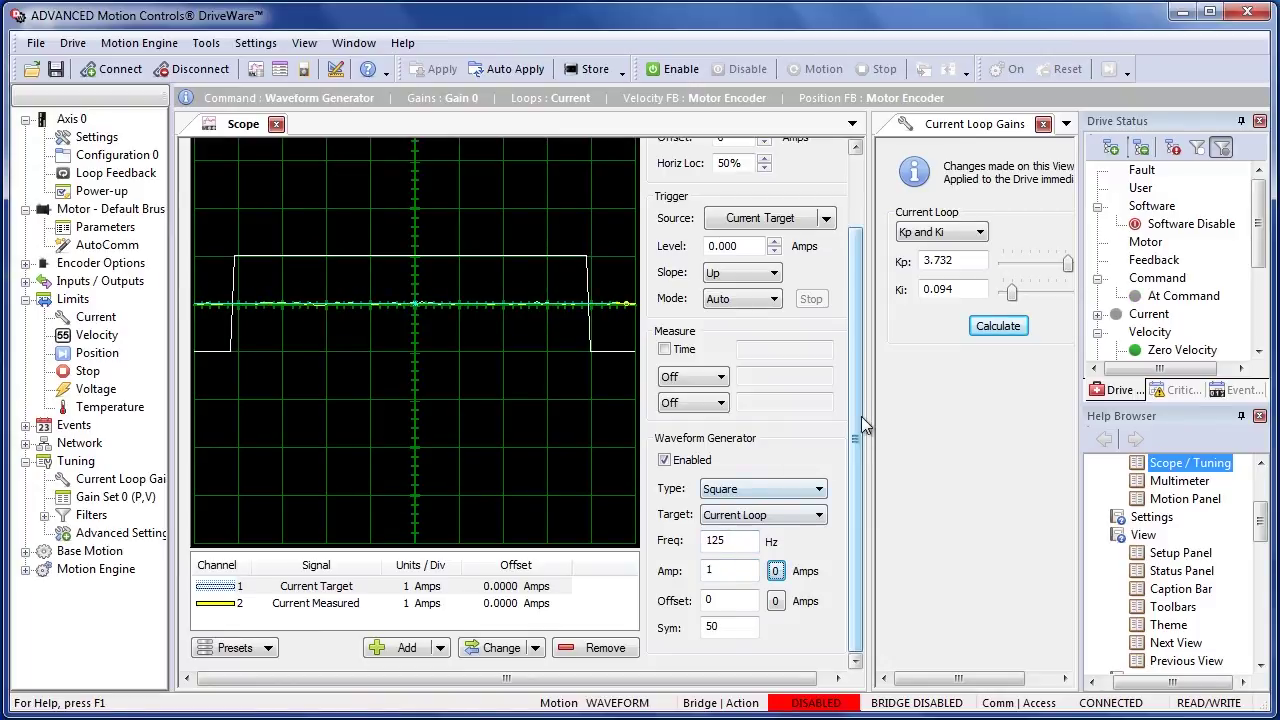
drag(861, 419, 868, 335)
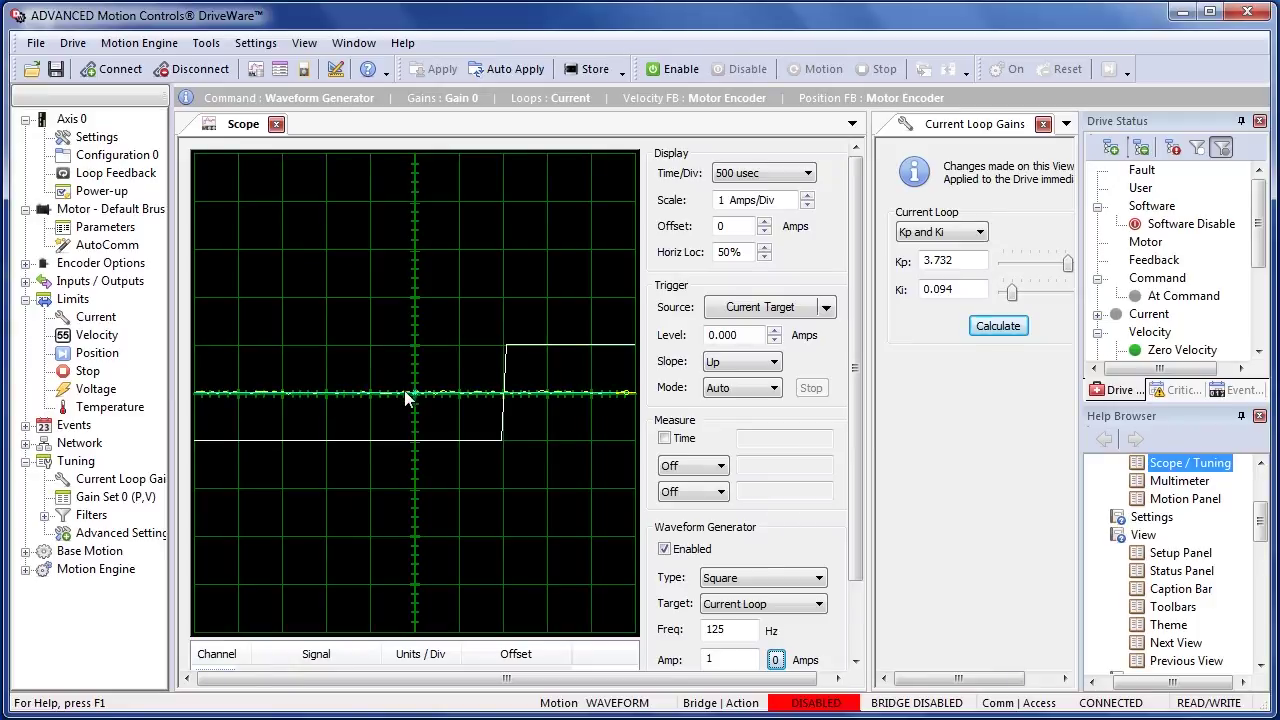
- Set the scope trigger mode to Normal and the time base to 1 msec per division
click(772, 389)
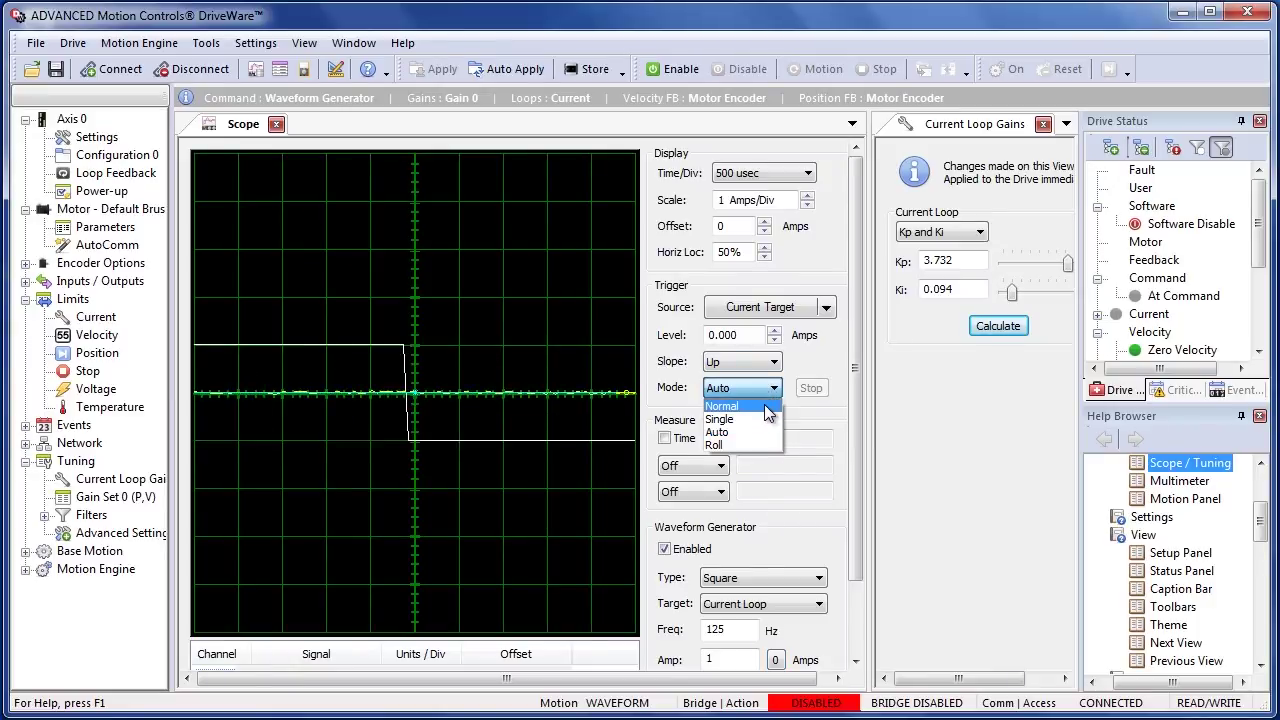
click(767, 410)
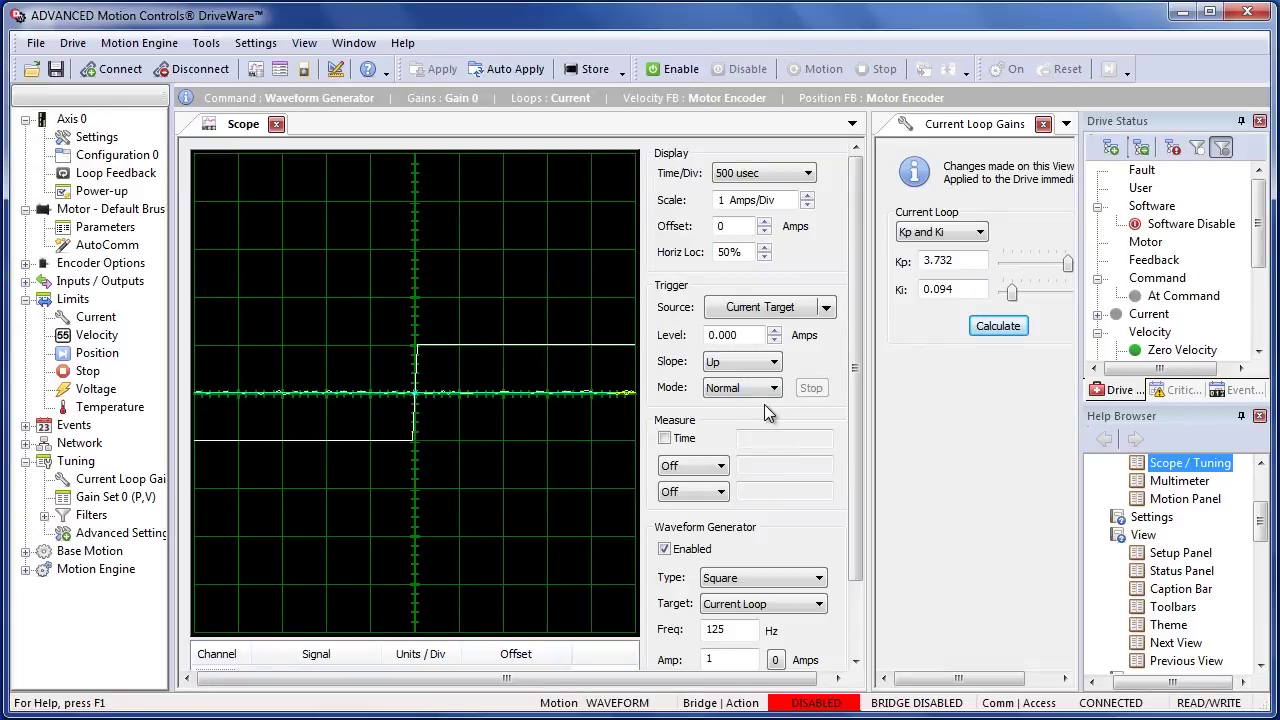
click(808, 176)
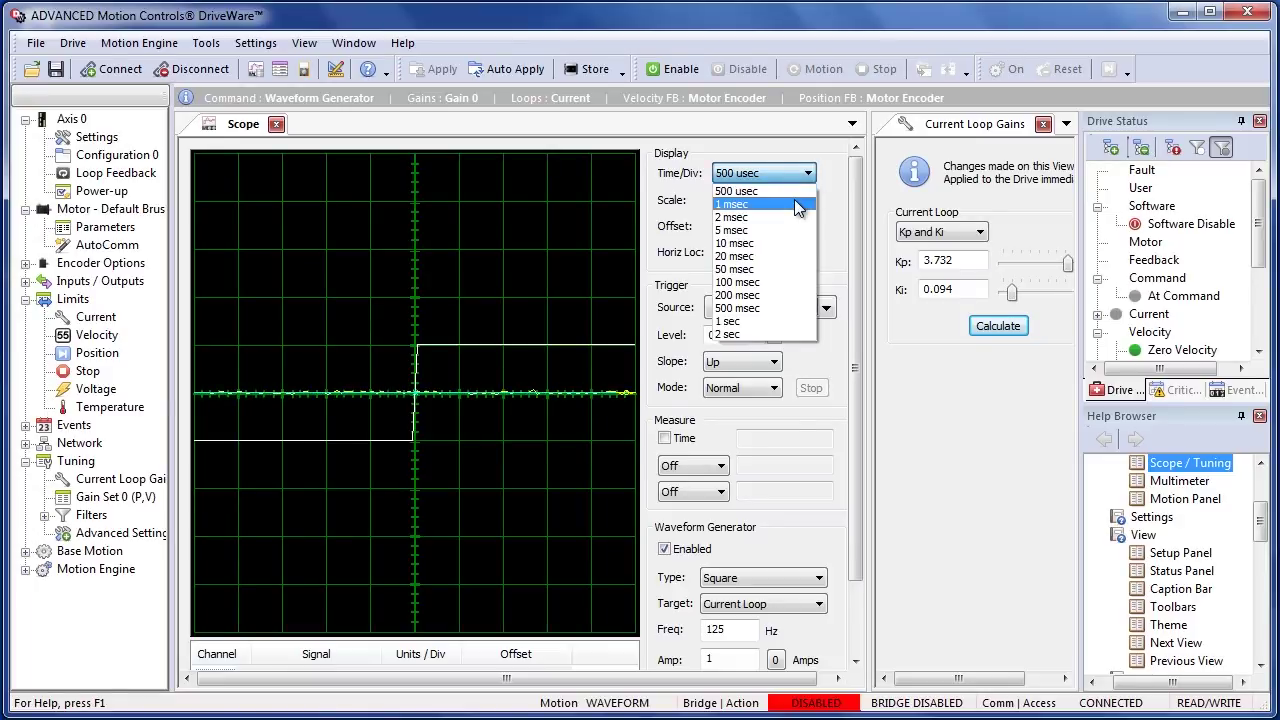
click(795, 200)
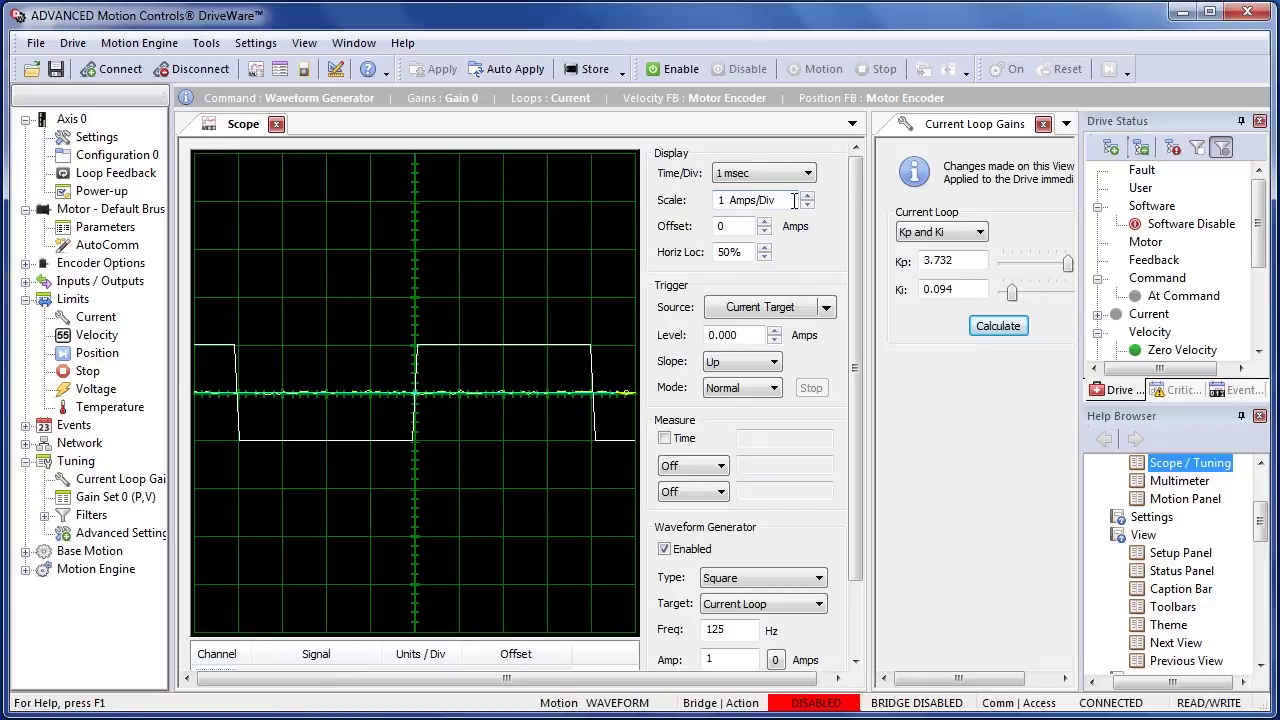
- Enable the drive, then drag the Ki and Kp sliders down to 0
click(696, 67)
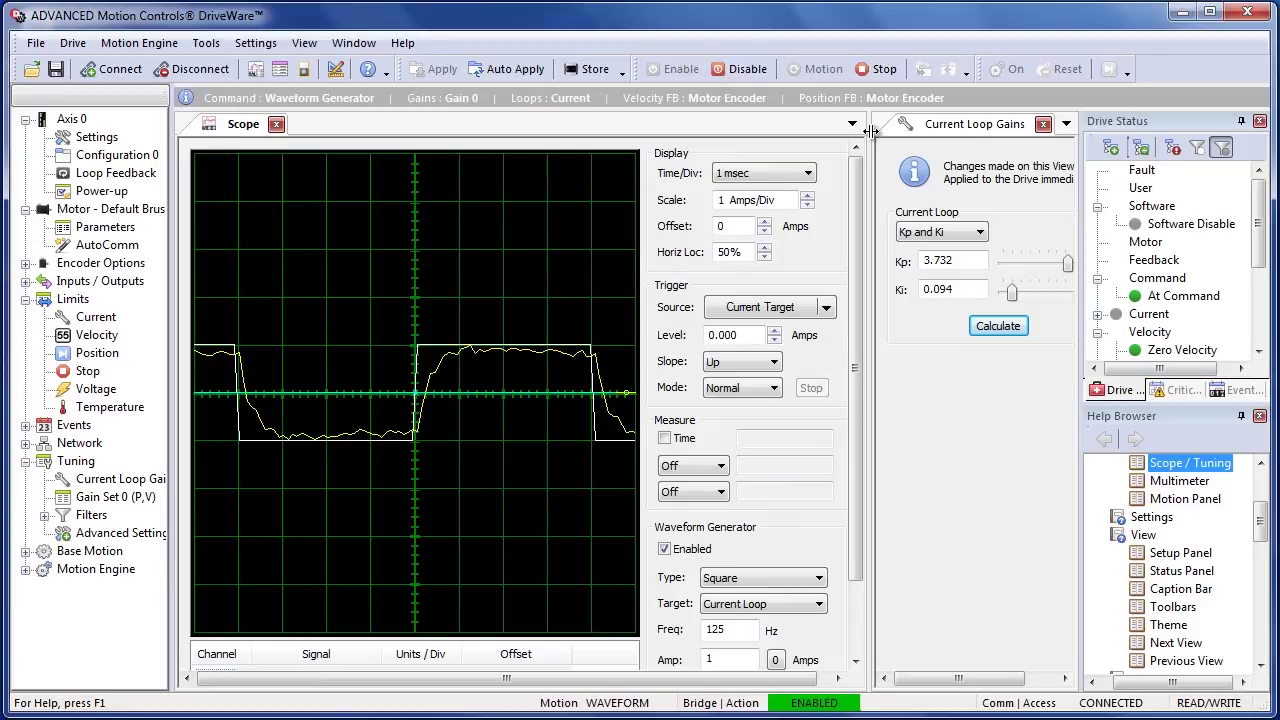
drag(1014, 293, 1002, 292)
drag(1067, 263, 997, 265)
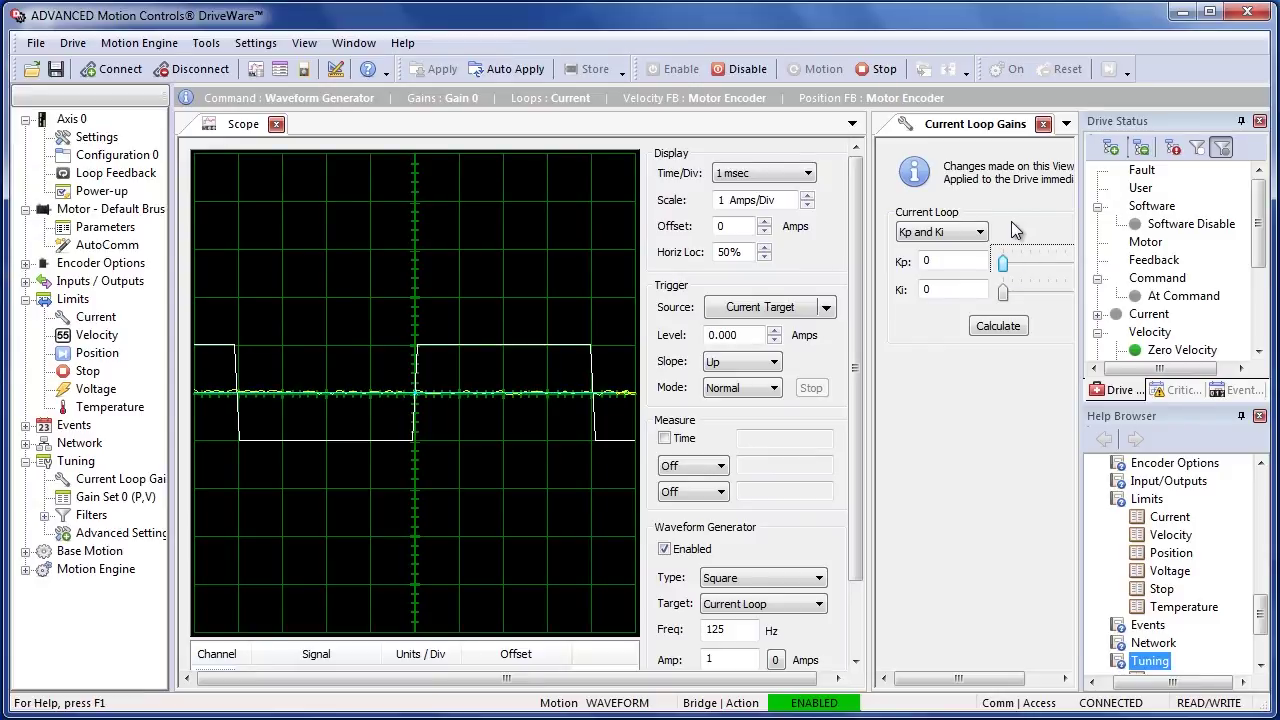
- Tune Kp to 4.832 and Ki to 0.088, then close the gains page keeping them on the drive
drag(1003, 264, 1058, 270)
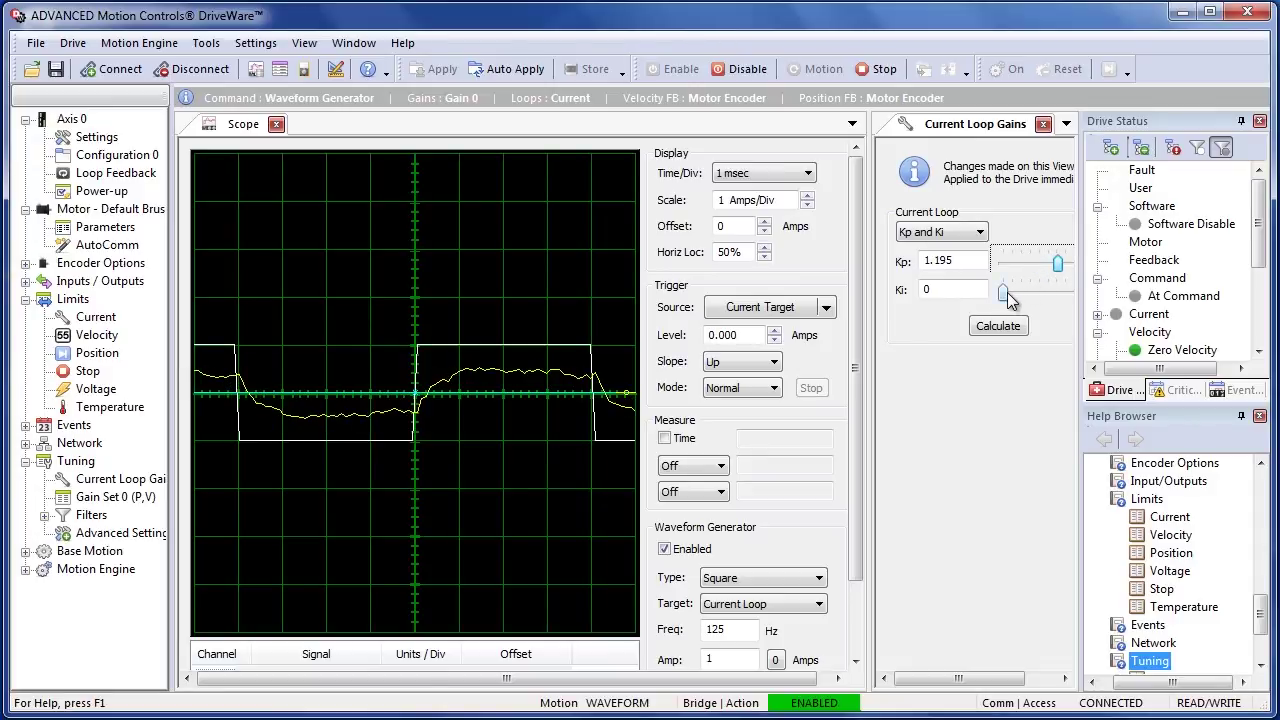
drag(1006, 296, 1072, 268)
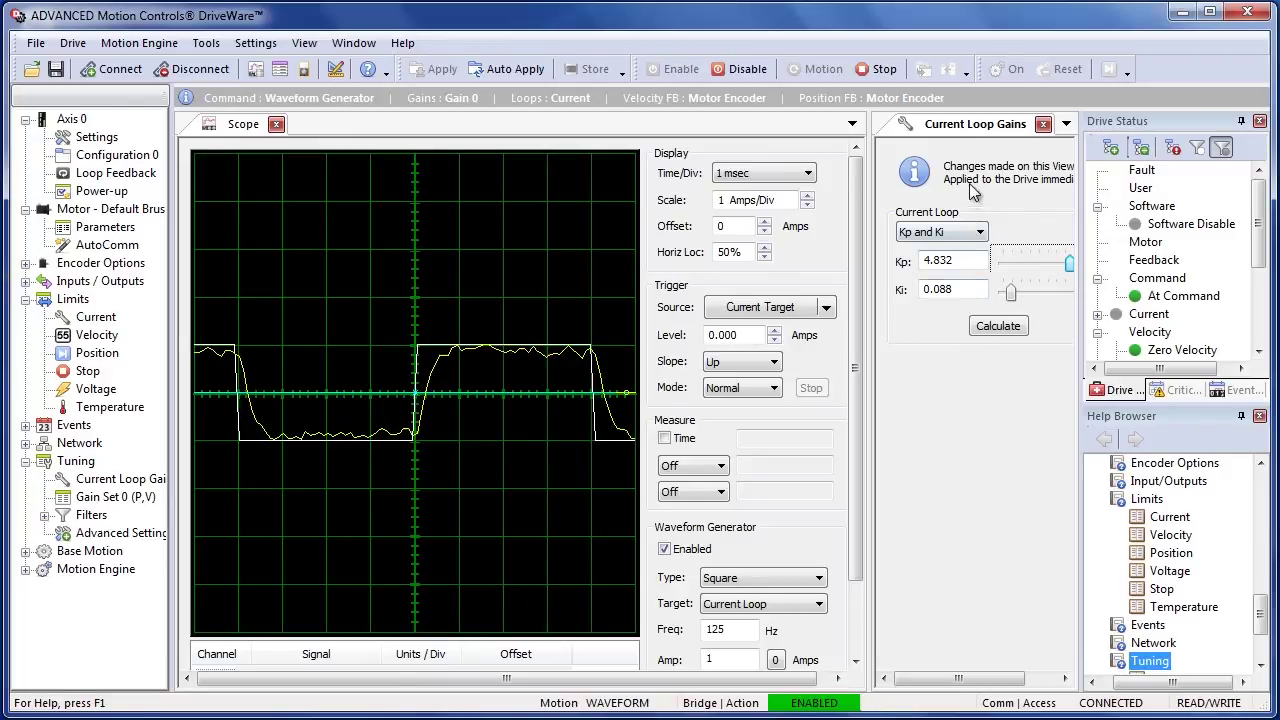
click(1043, 125)
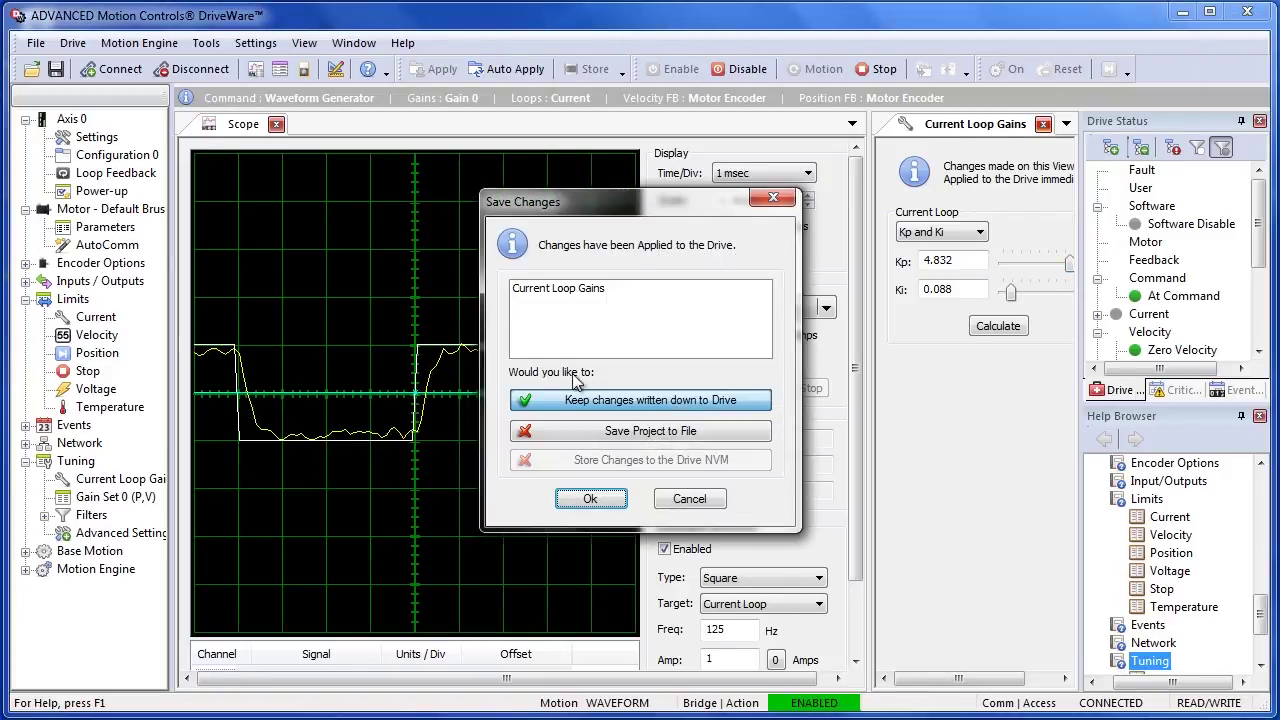
click(590, 499)
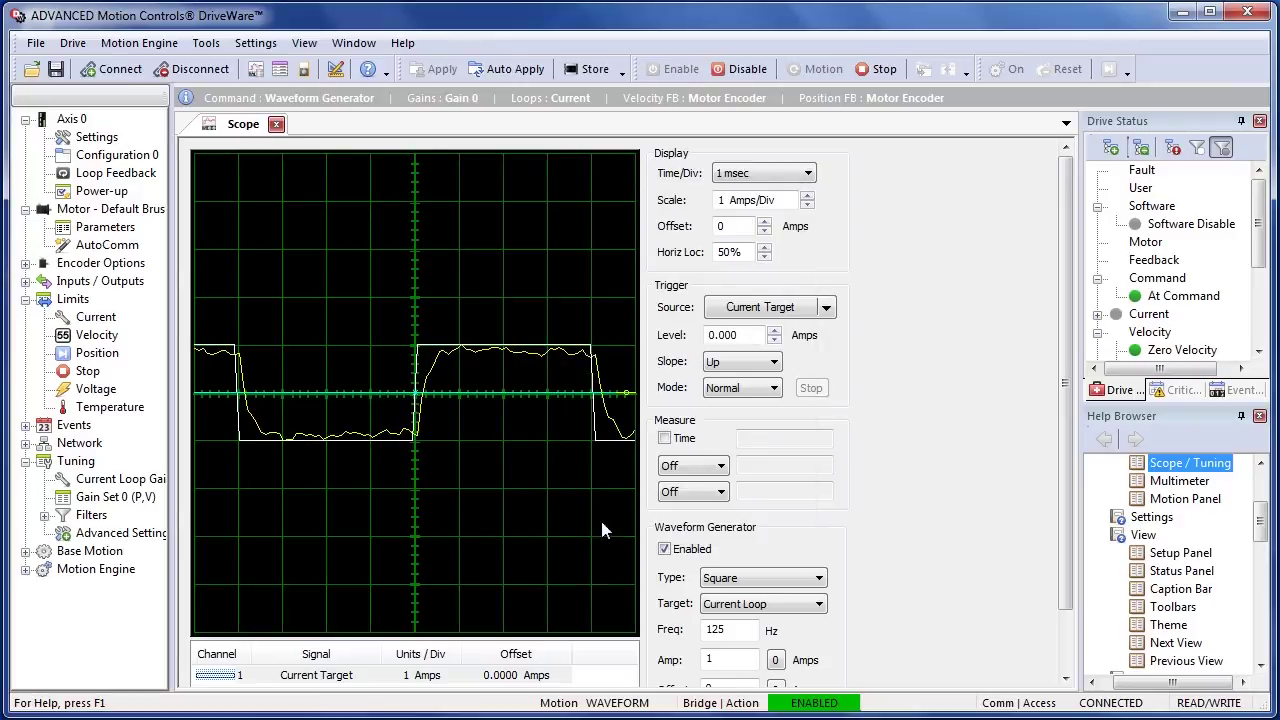
- Disable the waveform generator, acknowledge the bridge-disabled notice, and close the Scope
click(666, 552)
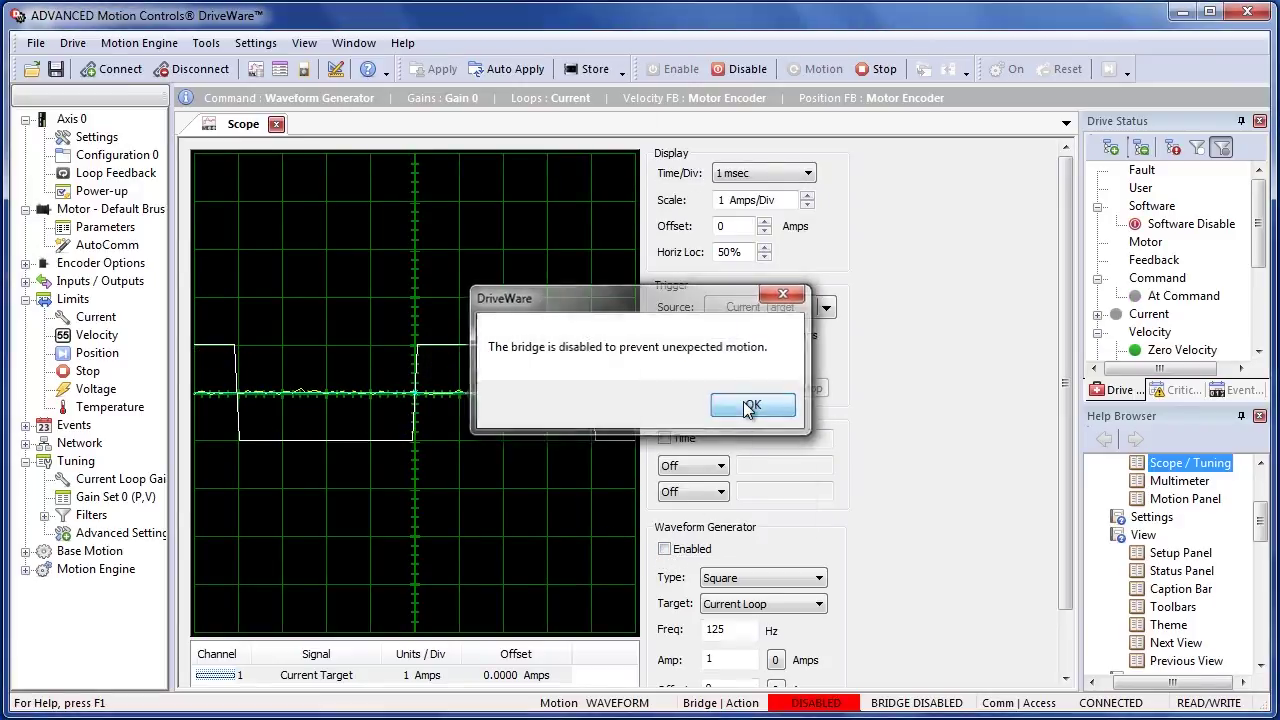
click(750, 410)
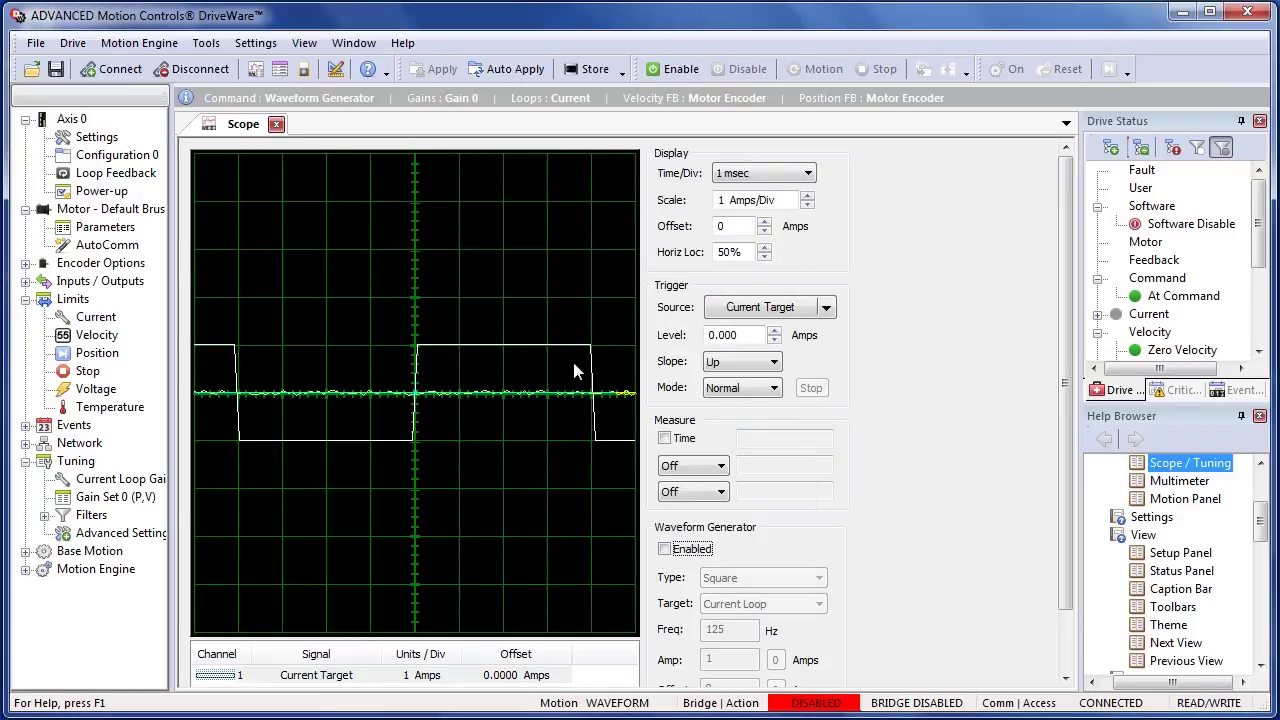
click(277, 124)
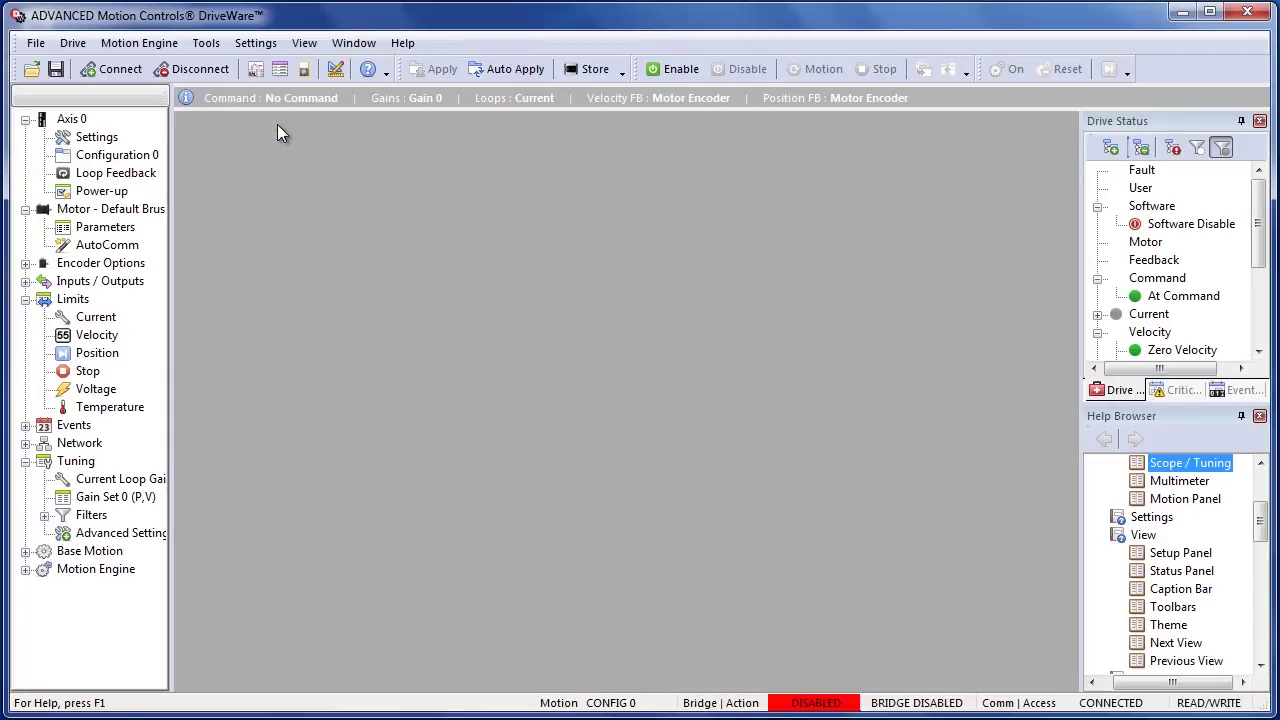
- Store the drive parameters to non-volatile memory and confirm
click(578, 73)
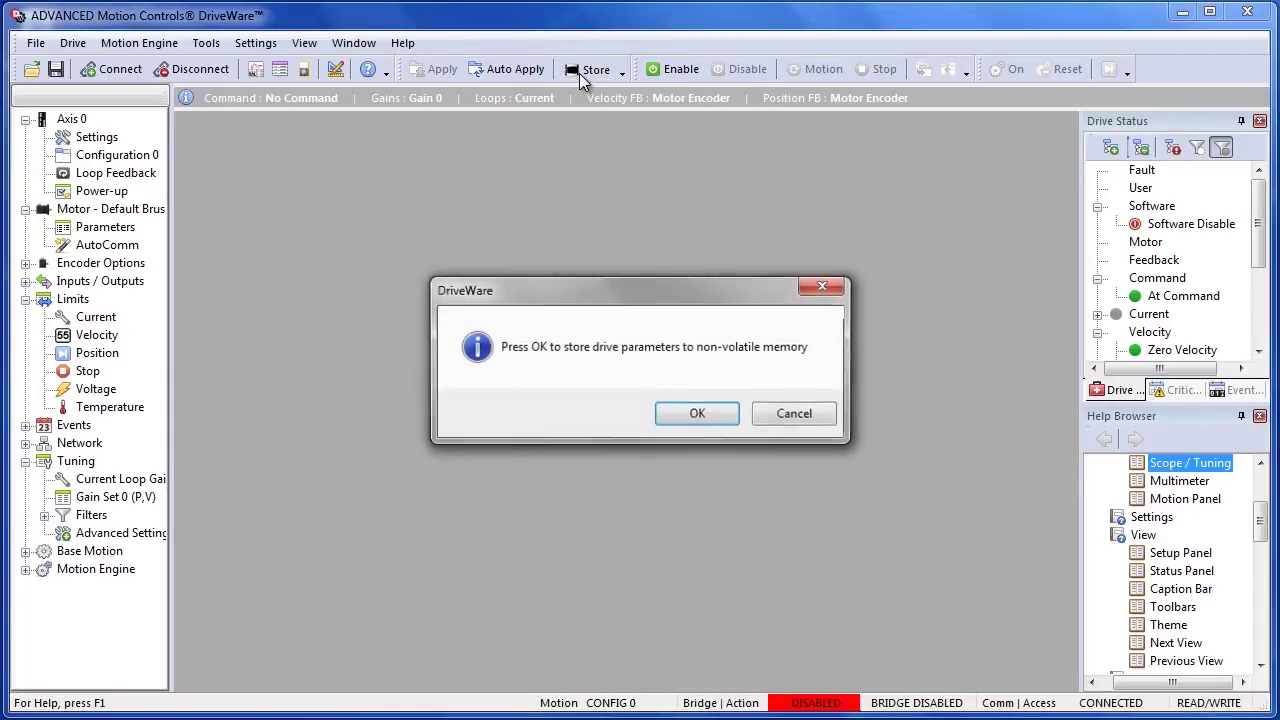
click(698, 416)
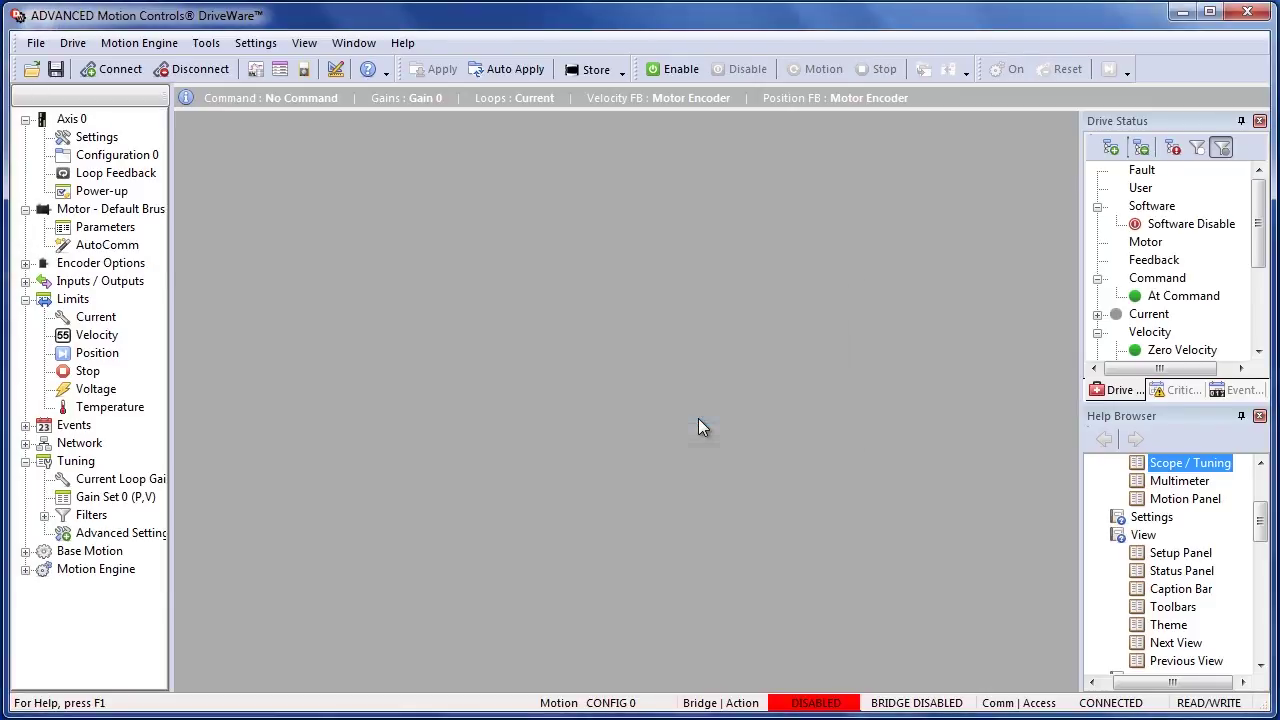